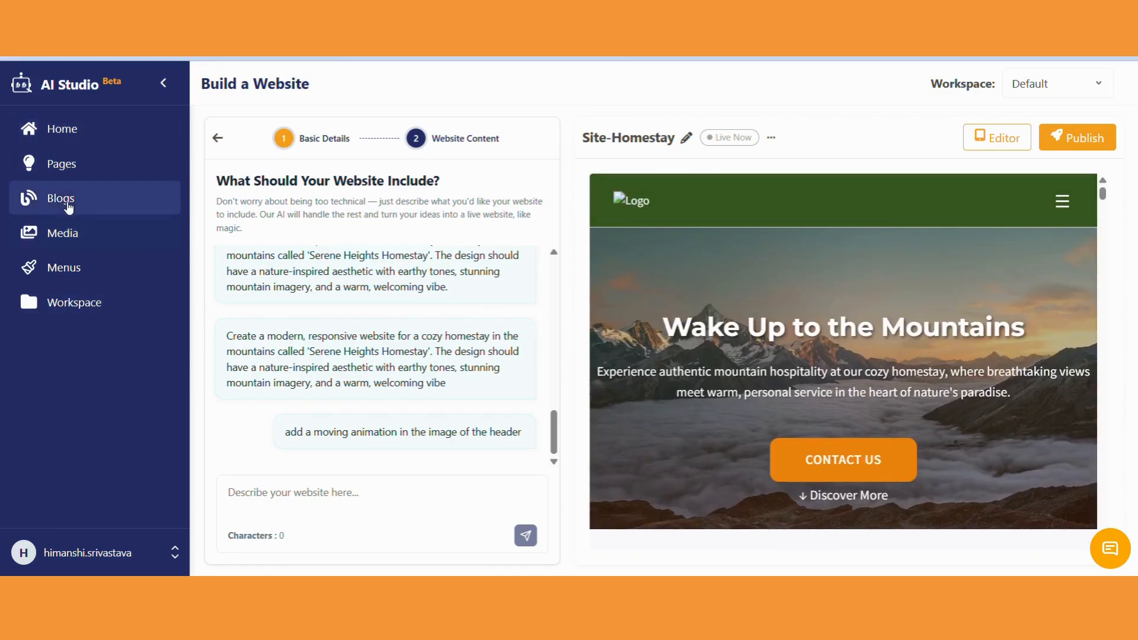
Step: Open the blog list, show it as cards, and look through the drafts, published, deleted and all blogs
{"action": "left_click", "coordinate": [67, 206]}
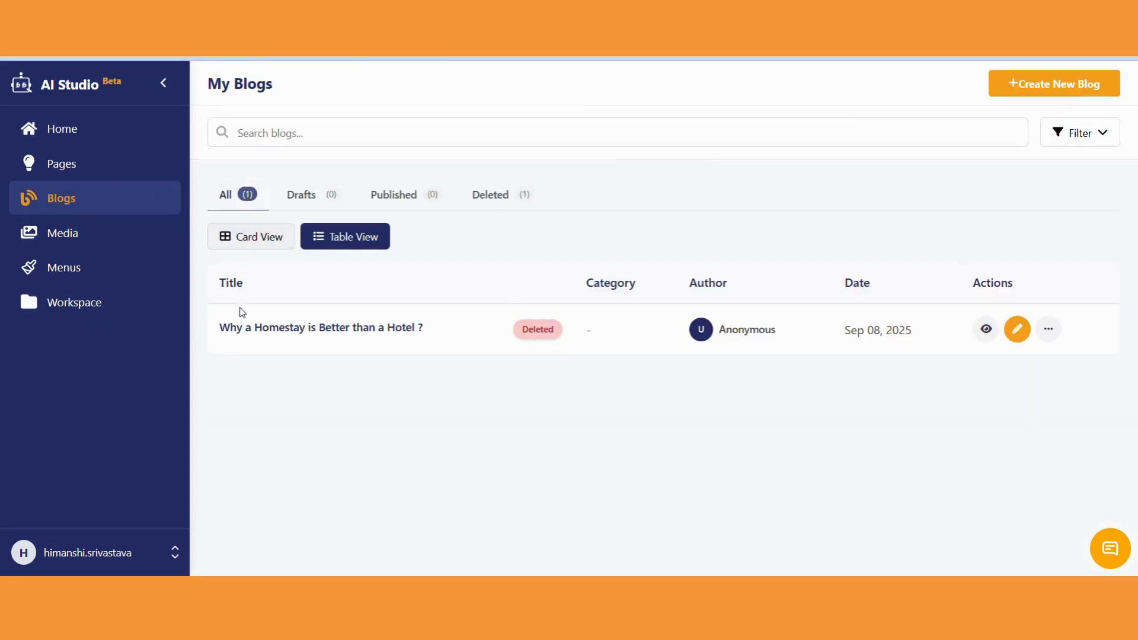
{"action": "left_click", "coordinate": [271, 240]}
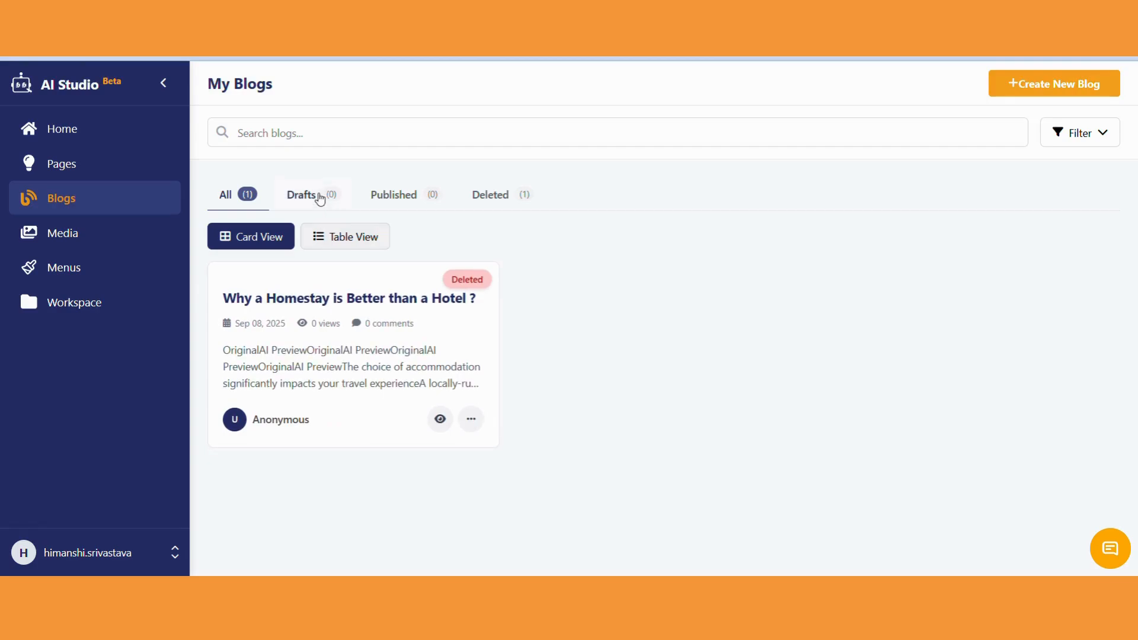
{"action": "left_click", "coordinate": [320, 199]}
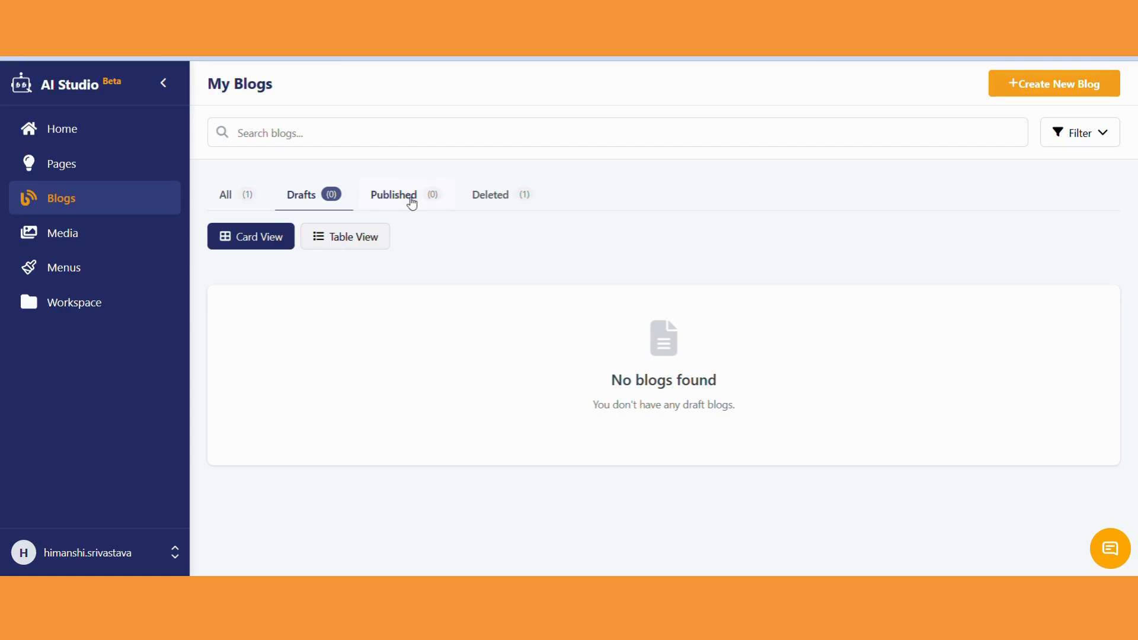
{"action": "left_click", "coordinate": [412, 202]}
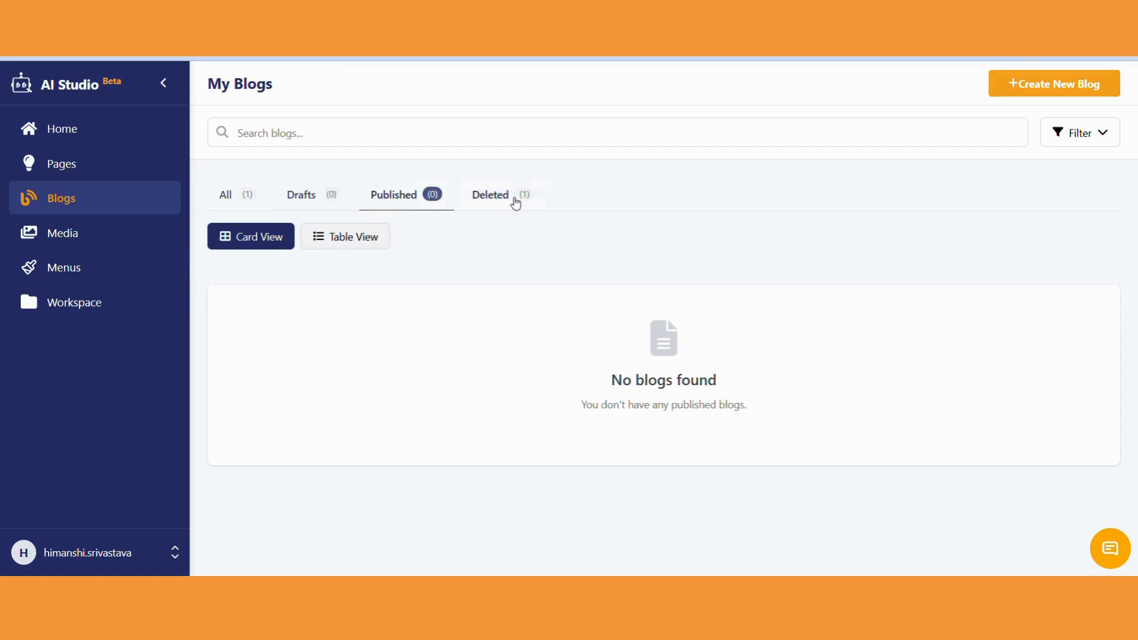
{"action": "left_click", "coordinate": [517, 201]}
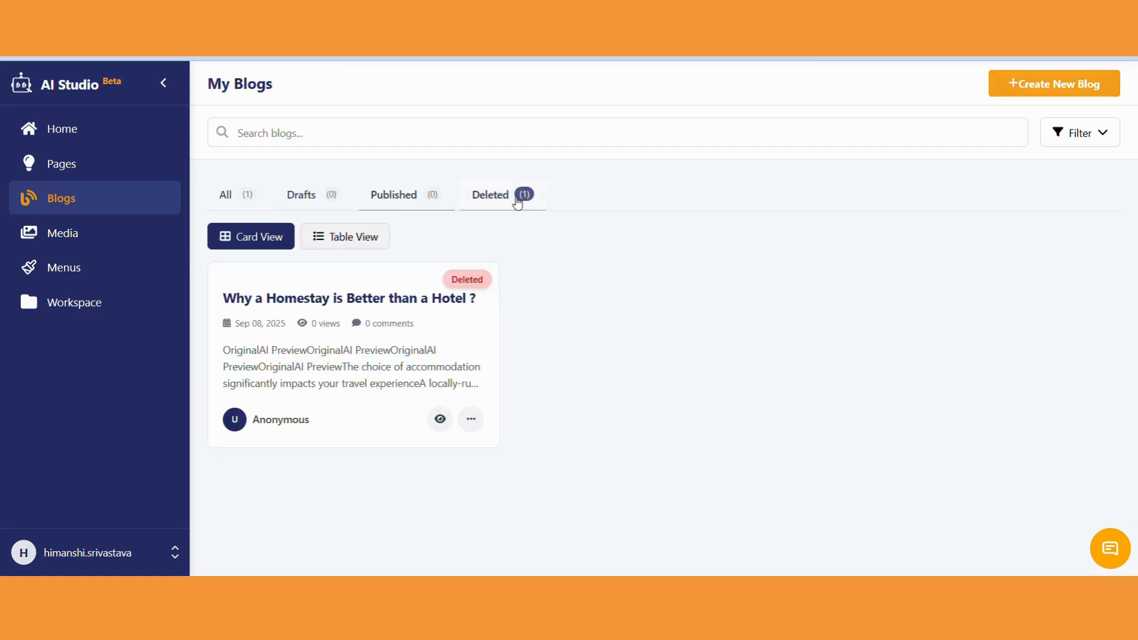
{"action": "left_click", "coordinate": [248, 197]}
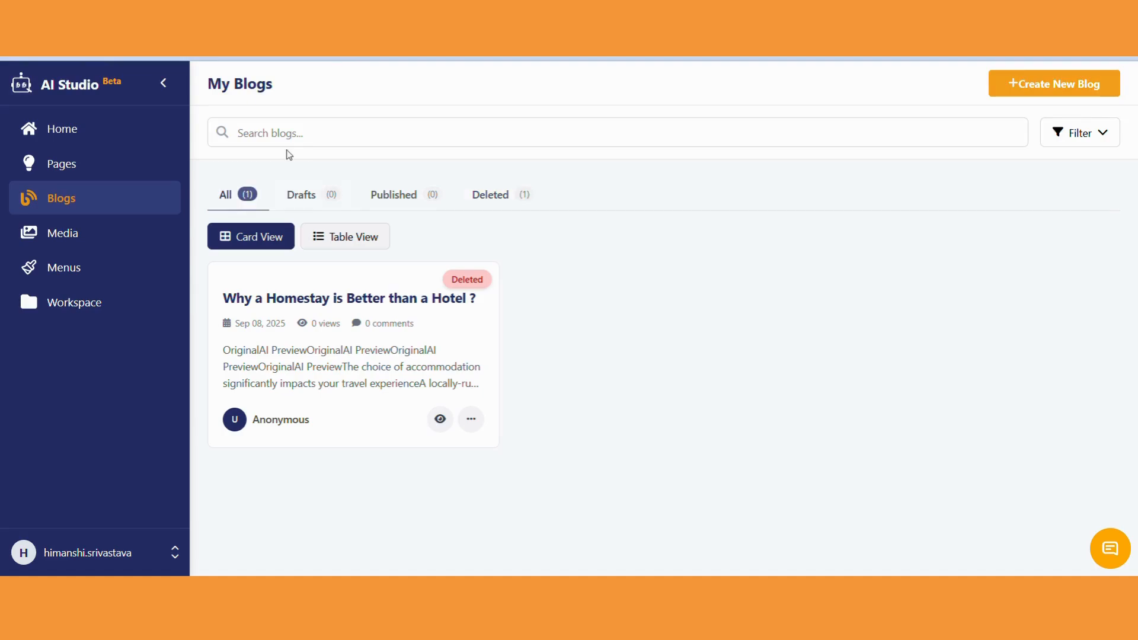
{"action": "left_click", "coordinate": [277, 132]}
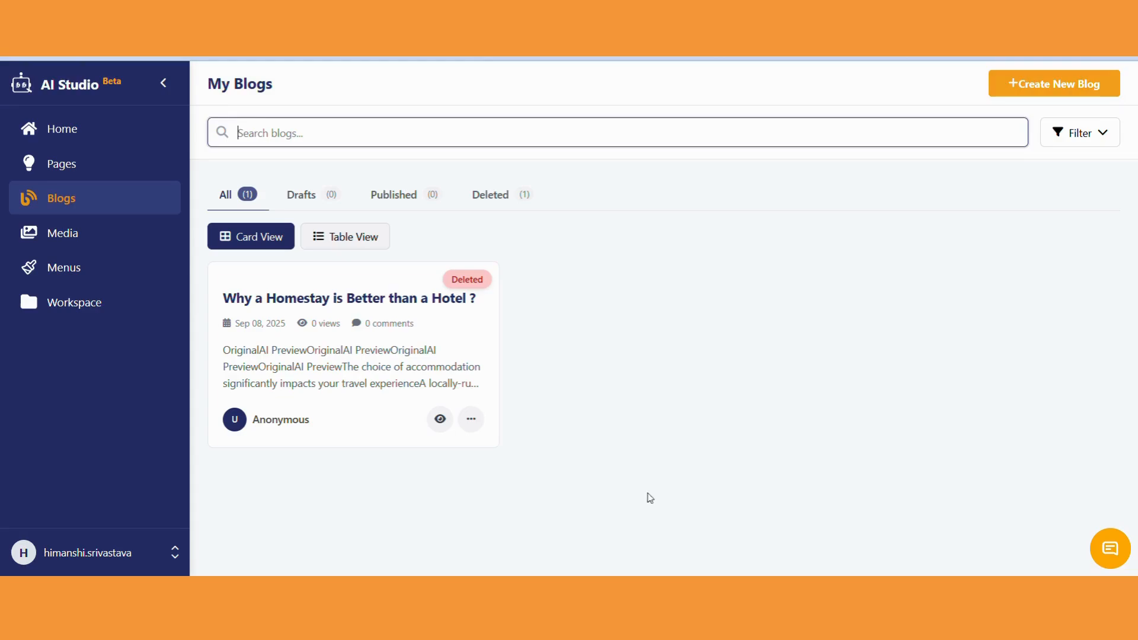
{"action": "left_click", "coordinate": [649, 514]}
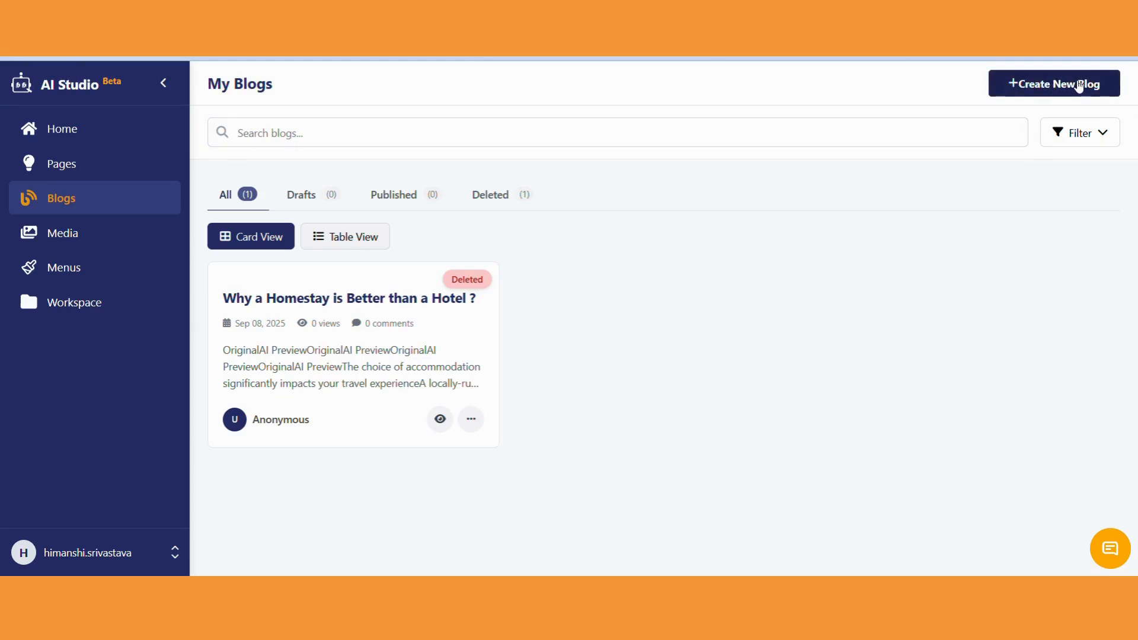
Step: Create a new blog with the title "Why a Homestay is better than a Hotel ?"
{"action": "left_click", "coordinate": [1075, 86]}
{"action": "left_click", "coordinate": [351, 213]}
{"action": "type", "text": "W"}
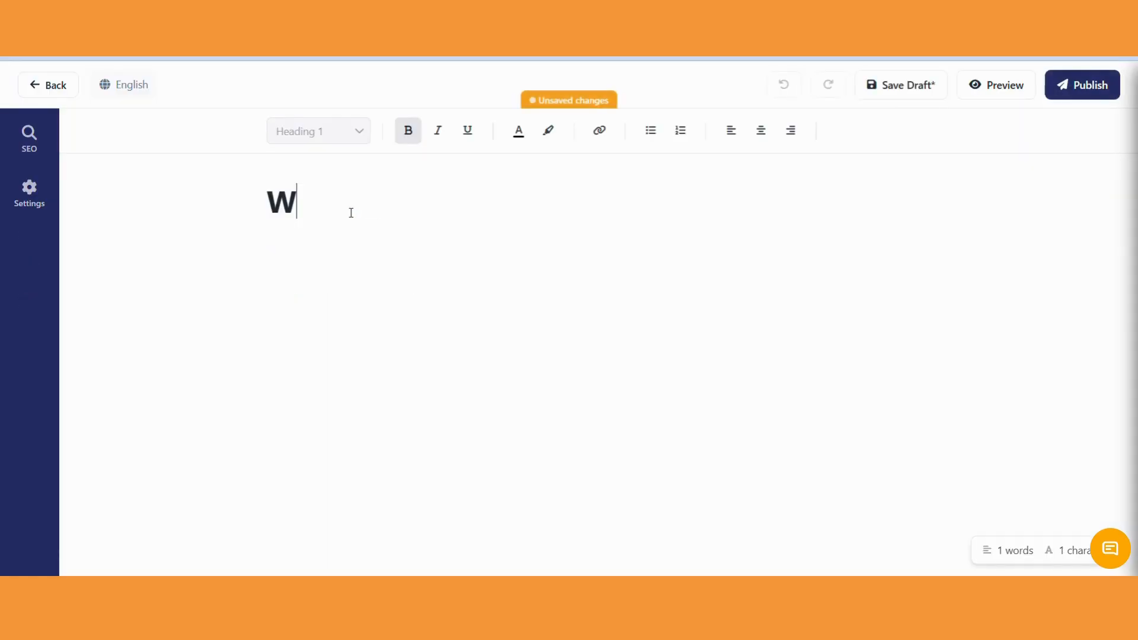
{"action": "type", "text": "hy a Ho"}
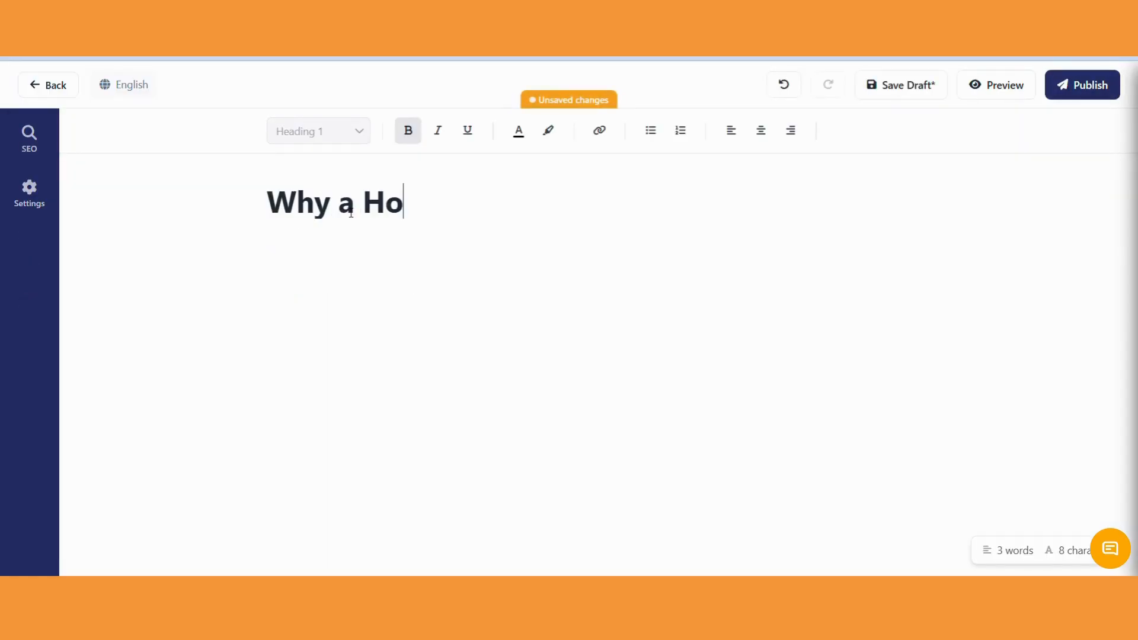
{"action": "type", "text": "mestay is better"}
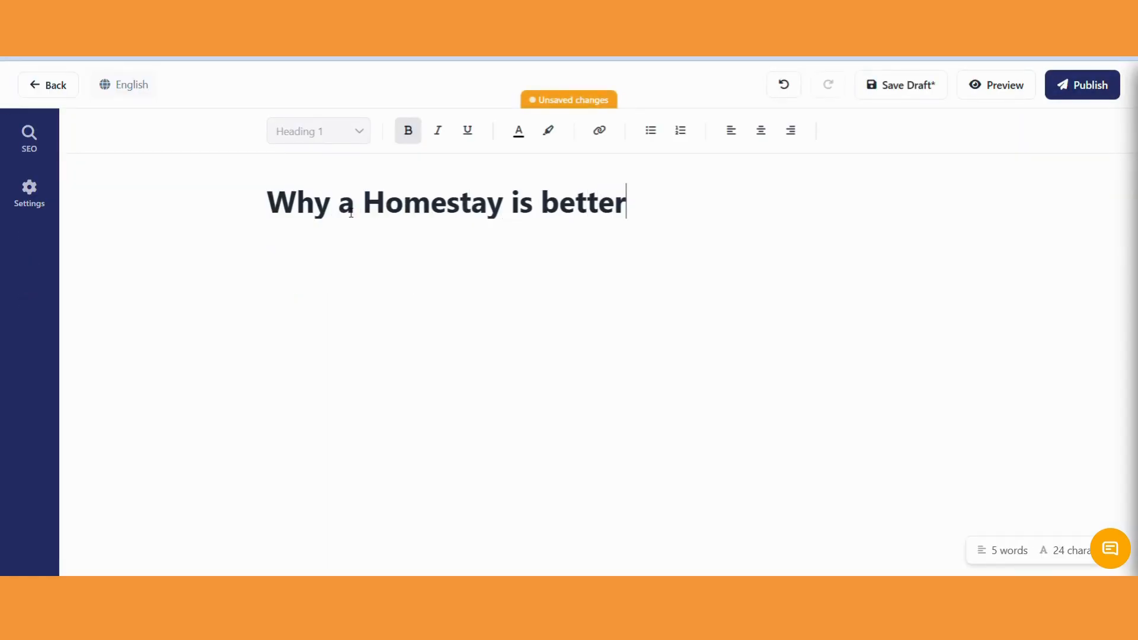
{"action": "type", "text": " than a Hotel ?"}
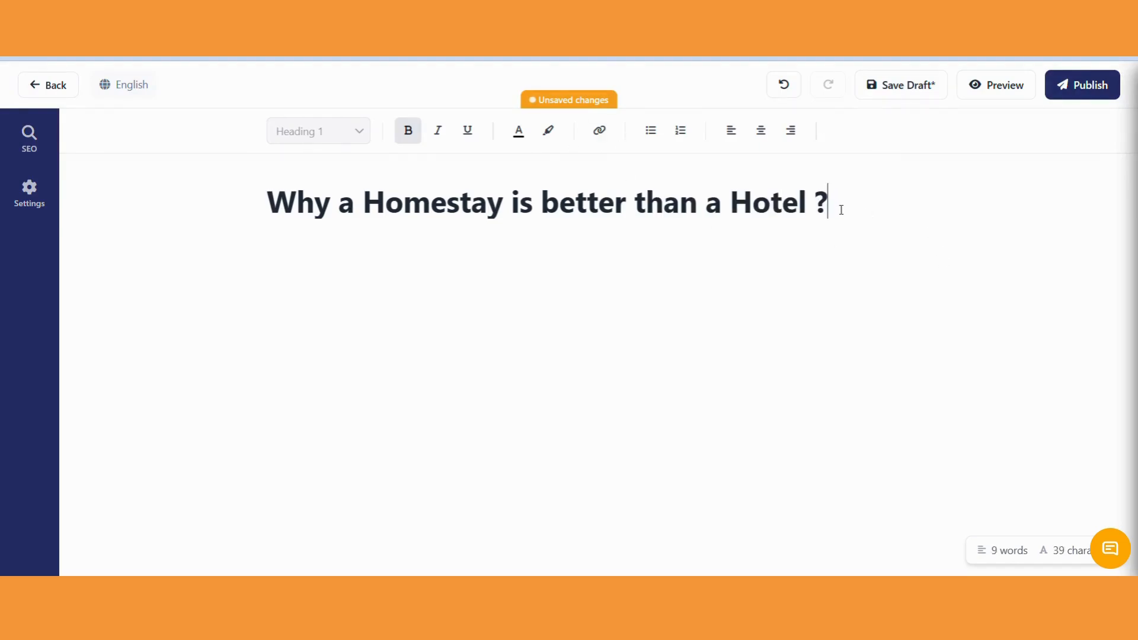
Step: Write the opening paragraph "The place you choose to stay can chnage your entire travel experience ." below the title
{"action": "key", "text": "Return"}
{"action": "type", "text": "The place you choose to stay ca"}
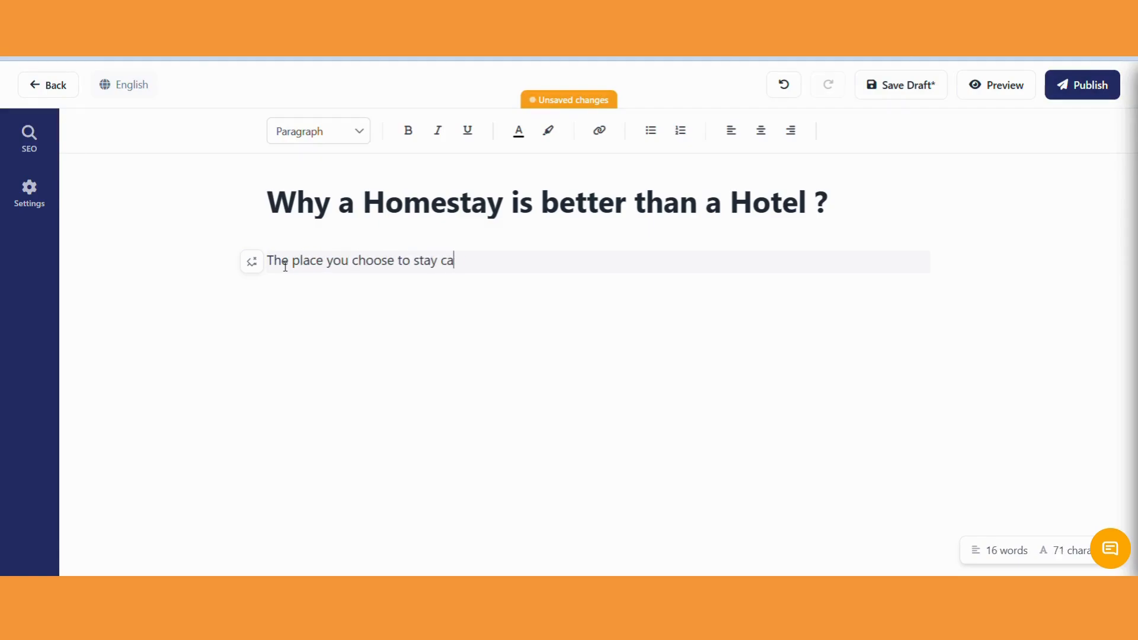
{"action": "type", "text": "n chnage your en"}
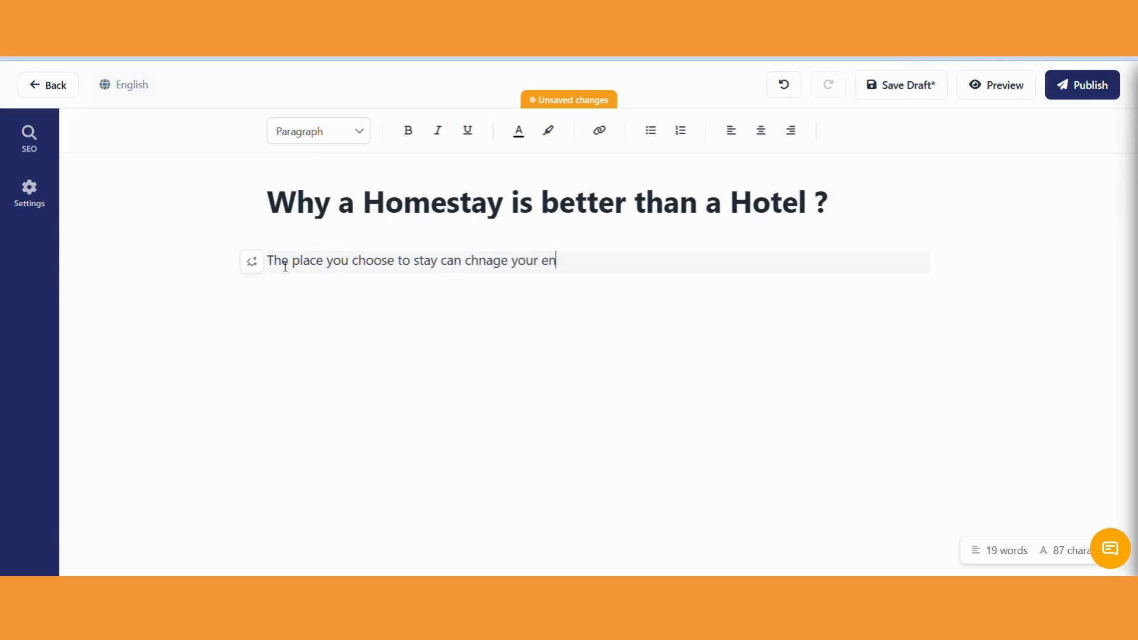
{"action": "type", "text": "tire travel experience ."}
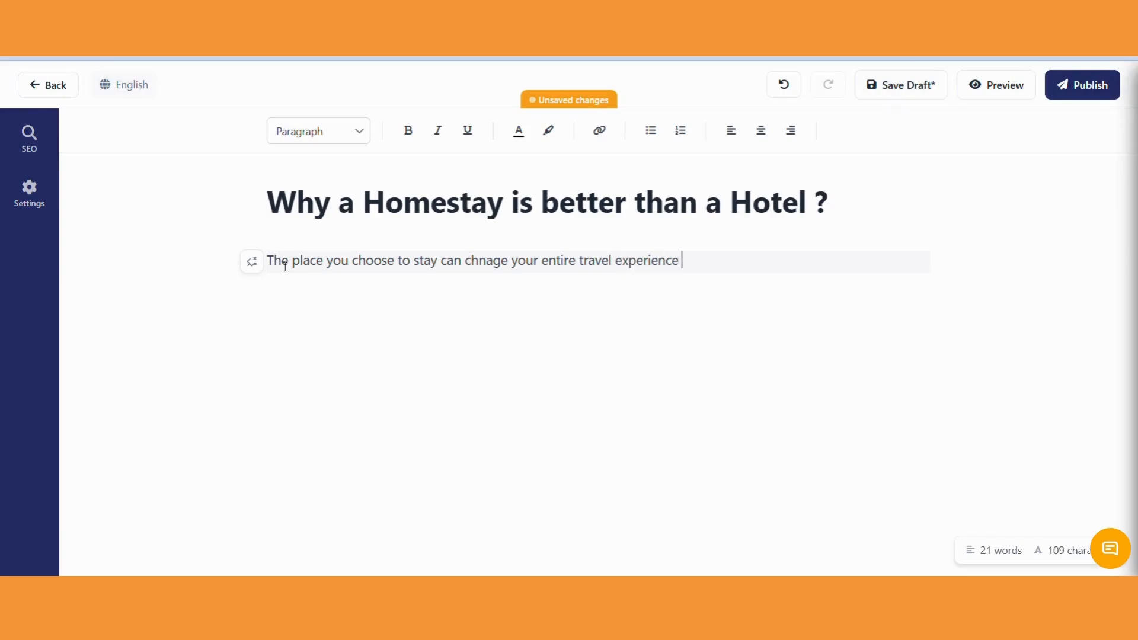
Step: Rewrite the opening paragraph with AI in the Conversational tone, compare it with the original, and accept the new version
{"action": "left_click", "coordinate": [251, 262]}
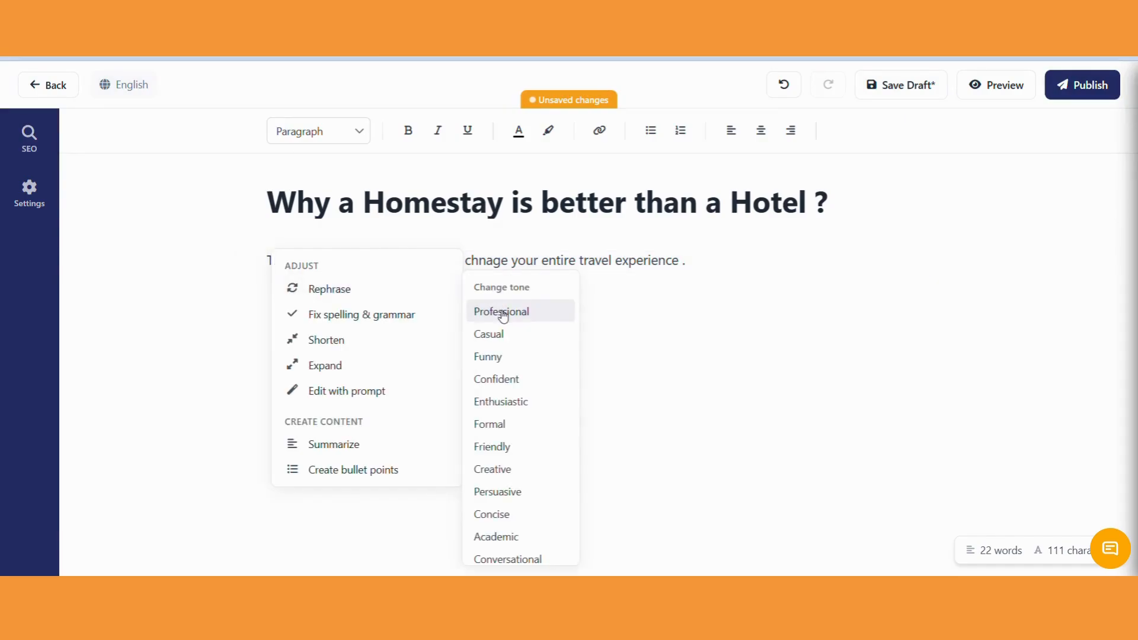
{"action": "left_click", "coordinate": [508, 559]}
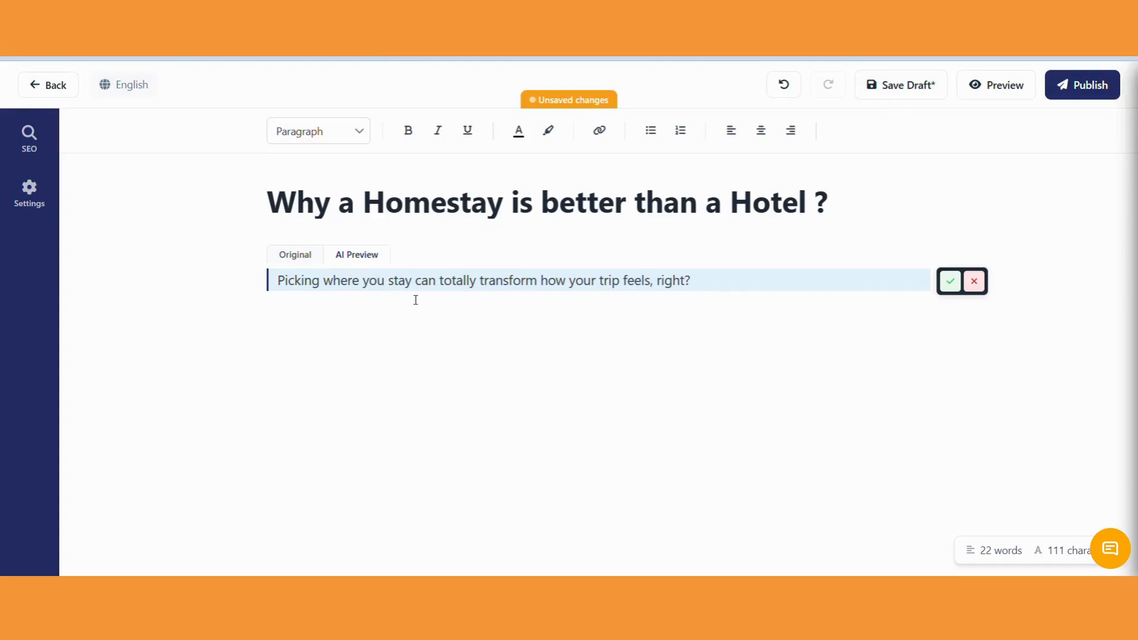
{"action": "left_click", "coordinate": [302, 266]}
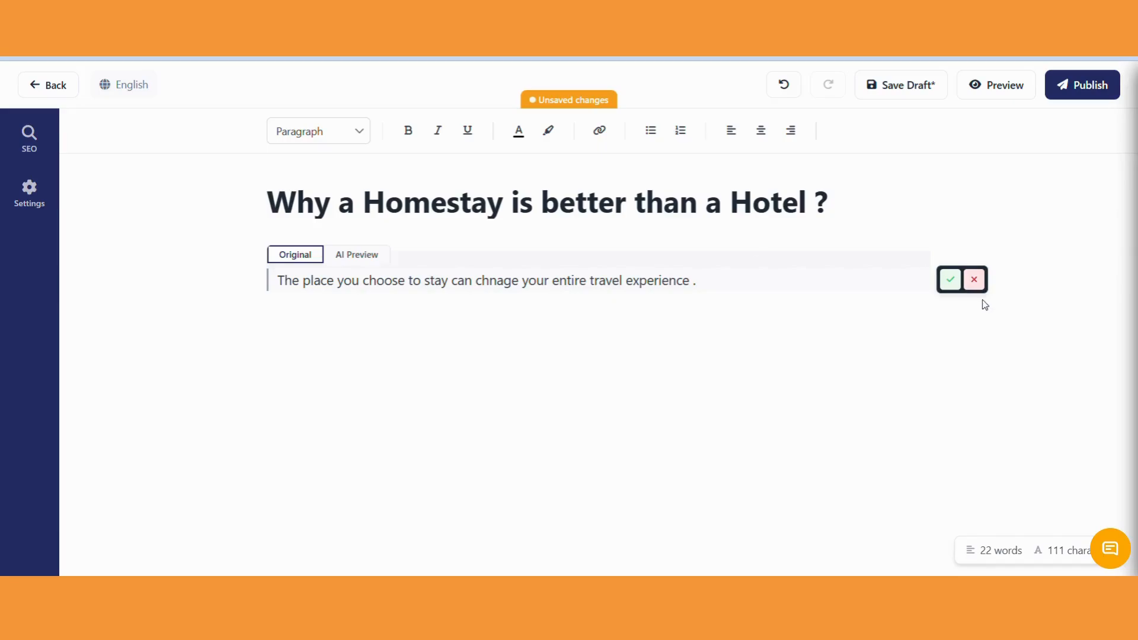
{"action": "left_click", "coordinate": [950, 281]}
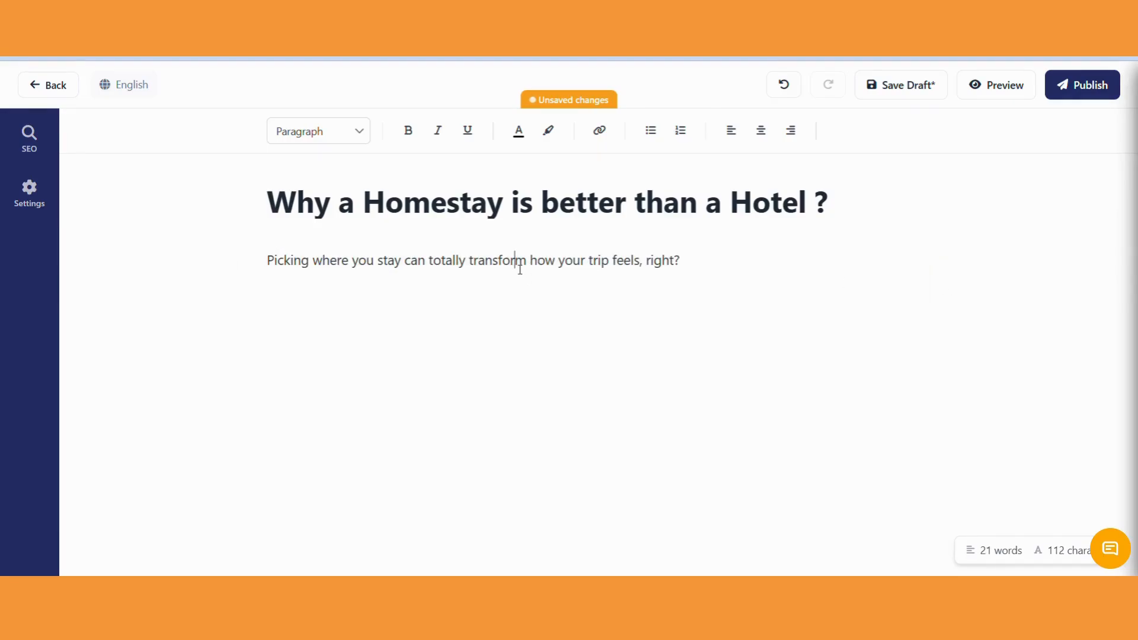
Step: Expand the opening paragraph with AI, and shorten it with the custom prompt "write in in 30 words only", accepting both versions
{"action": "left_click", "coordinate": [253, 261]}
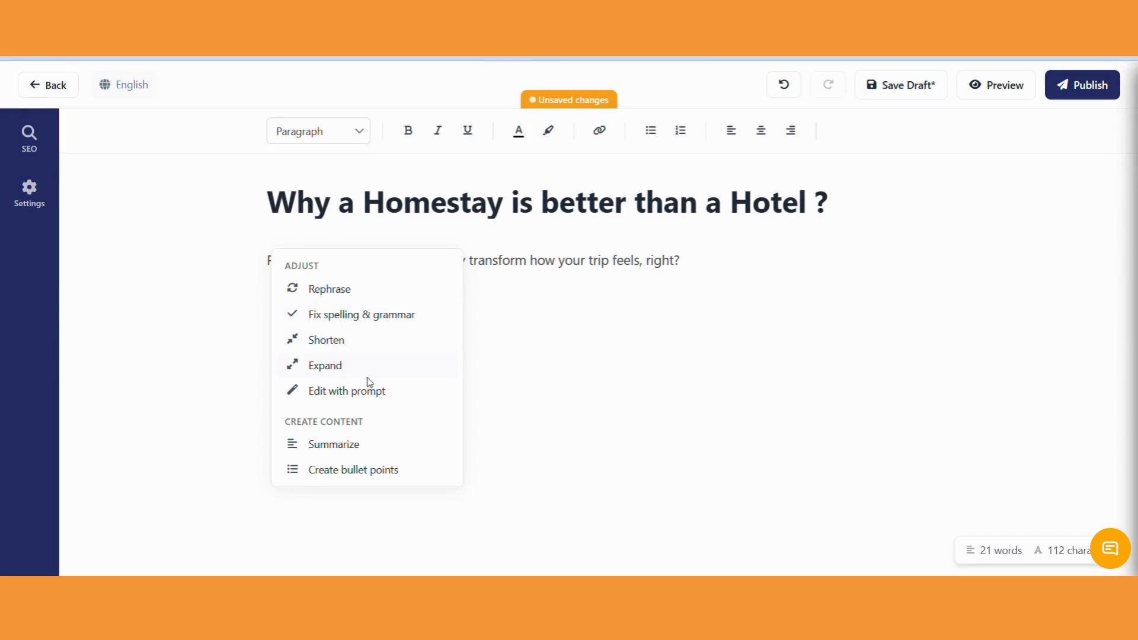
{"action": "left_click", "coordinate": [342, 371]}
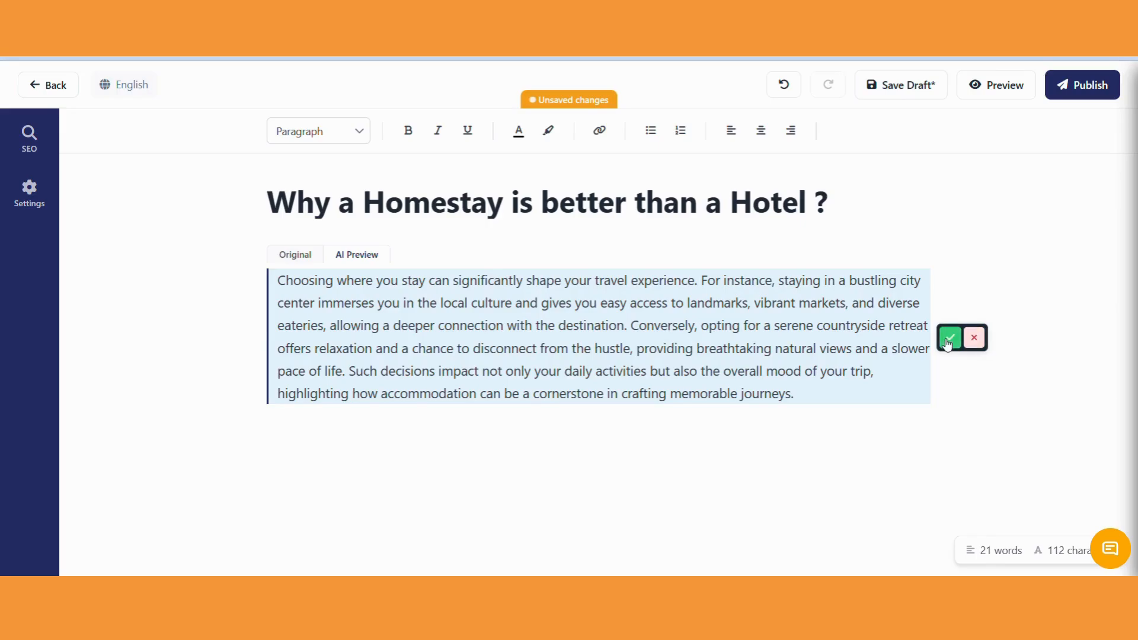
{"action": "type", "text": "write "}
{"action": "type", "text": "in in 30 words only"}
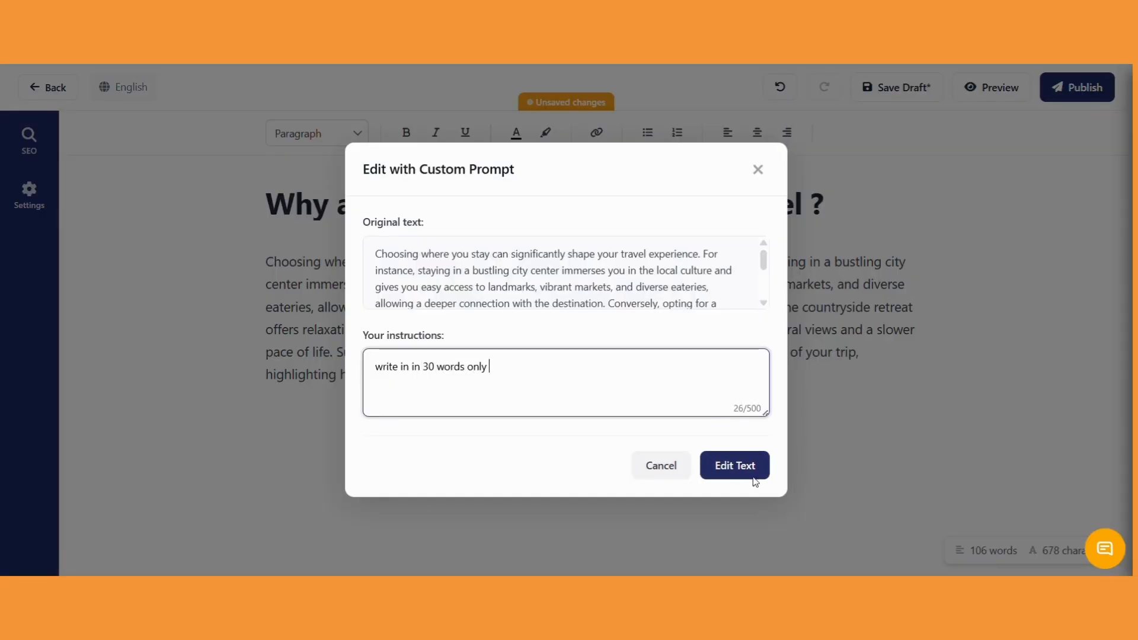
{"action": "left_click", "coordinate": [754, 478]}
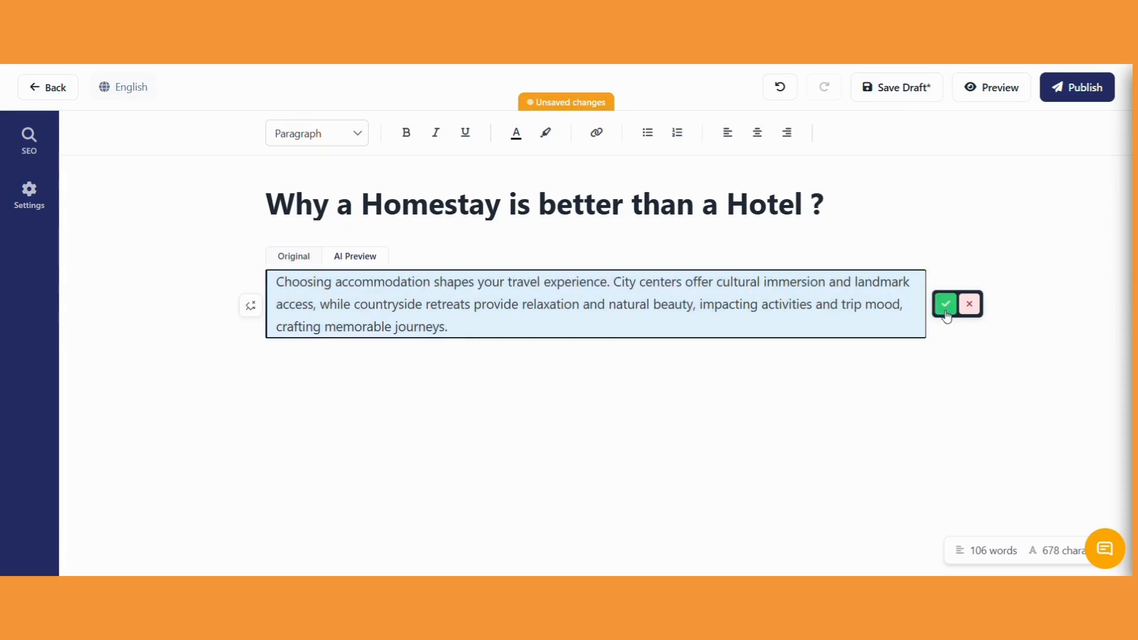
{"action": "left_click", "coordinate": [947, 315]}
Step: Add the Heading 2 line "3 Impactful Reasons to choose Homestays" below the opening paragraph
{"action": "left_click", "coordinate": [457, 315]}
{"action": "left_click", "coordinate": [276, 354]}
{"action": "type", "text": "3 I"}
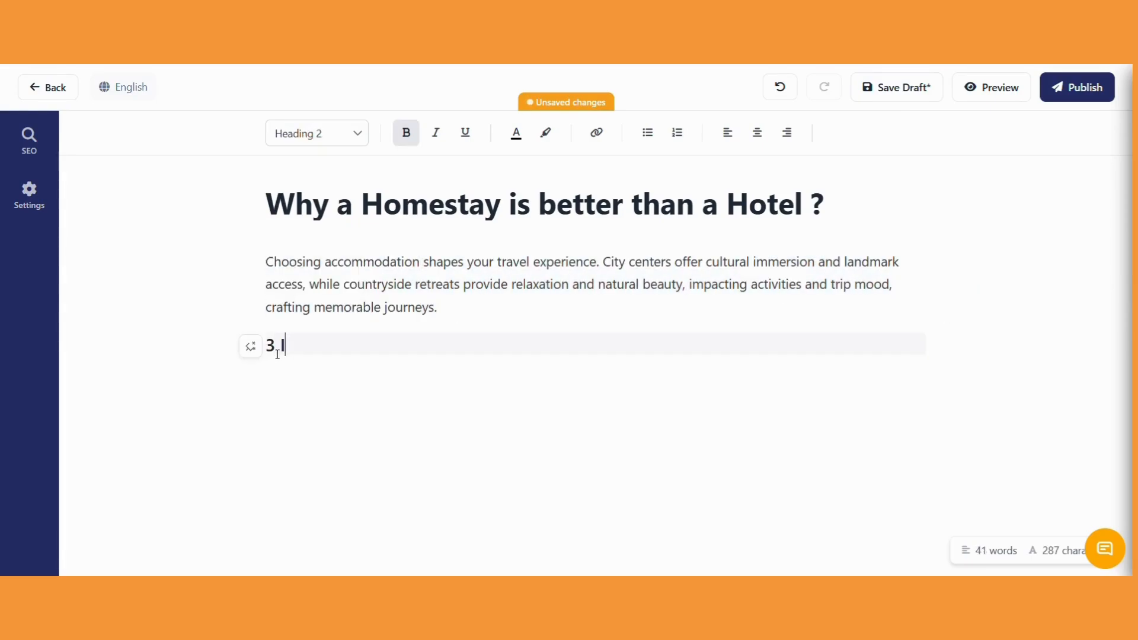
{"action": "type", "text": "mpactful Re"}
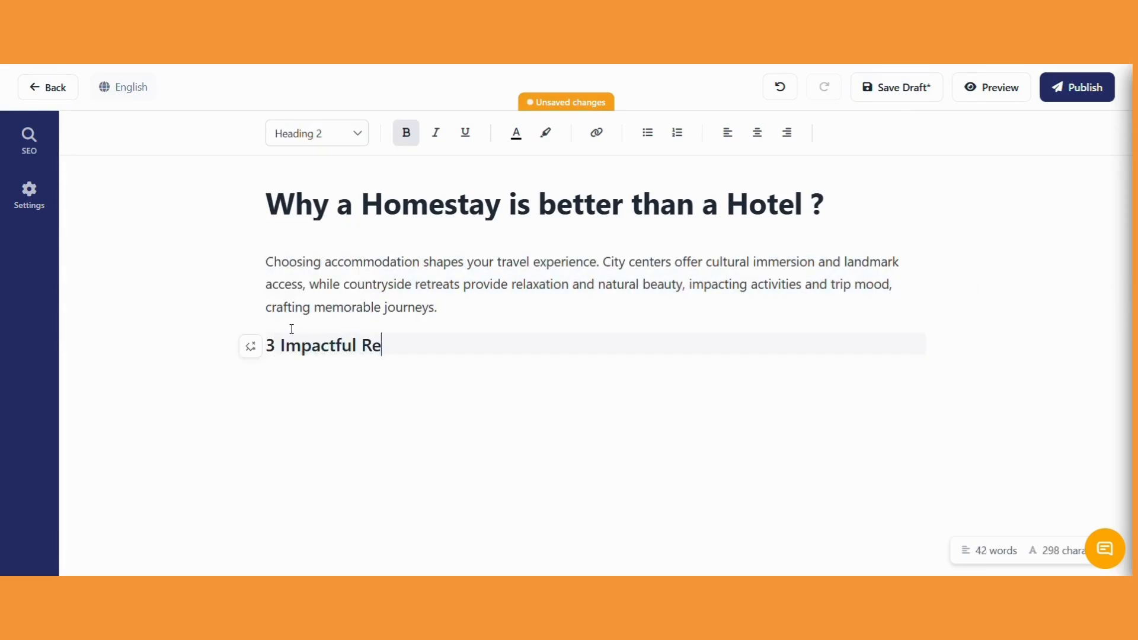
{"action": "type", "text": "asons to choose "}
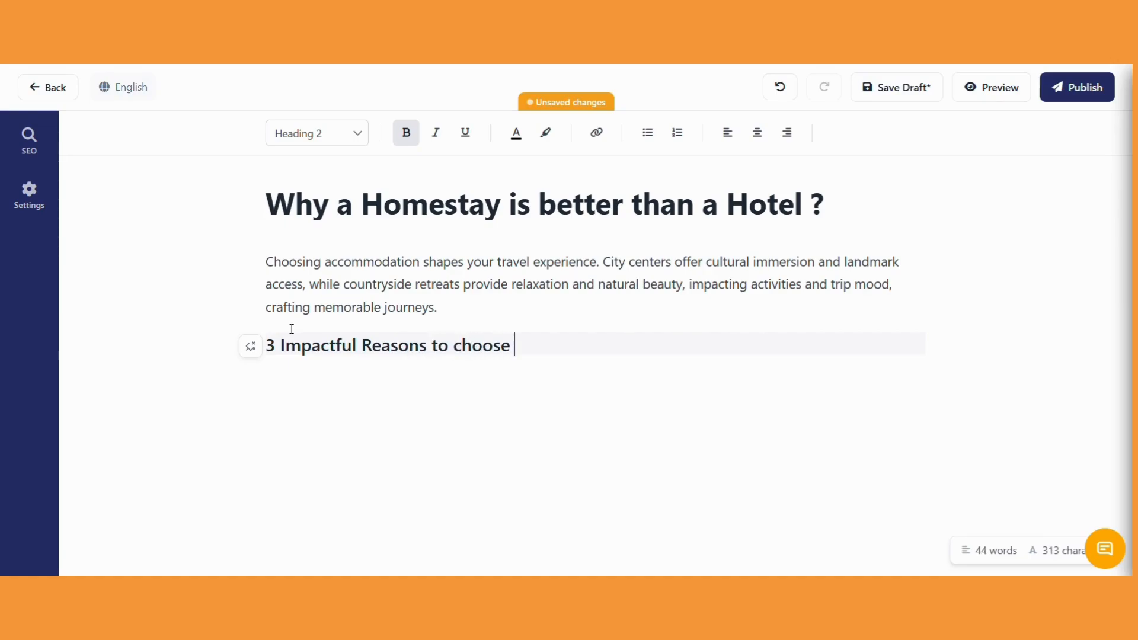
{"action": "type", "text": "Homestays"}
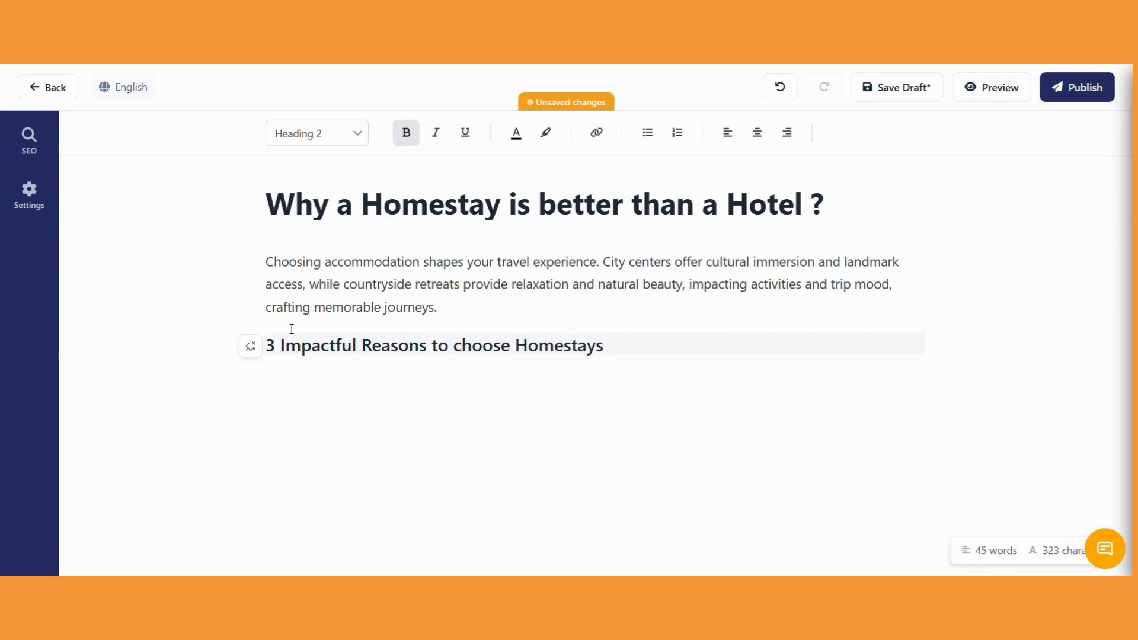
Step: Add three lines under the heading: "1. Local Hospitality", "2. Authentic food" and "3 . Peace and Nature"
{"action": "key", "text": "Return"}
{"action": "type", "text": "1. Local Hosp"}
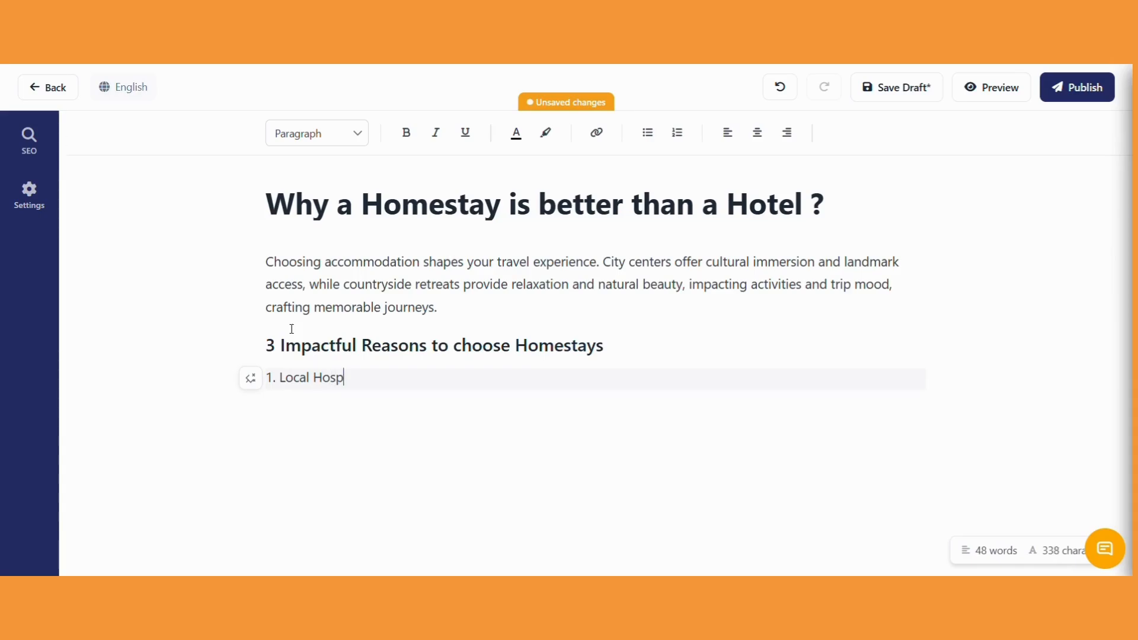
{"action": "type", "text": "itality"}
{"action": "key", "text": "Return"}
{"action": "type", "text": "2. Authent"}
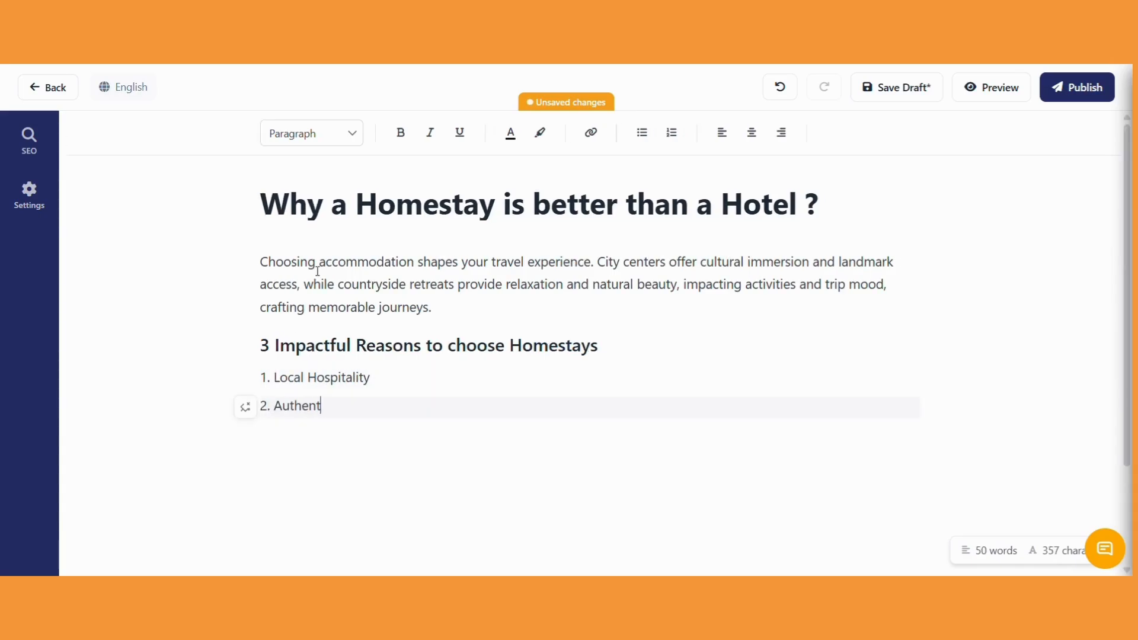
{"action": "type", "text": "ic food"}
{"action": "key", "text": "Return"}
{"action": "type", "text": "3 . P"}
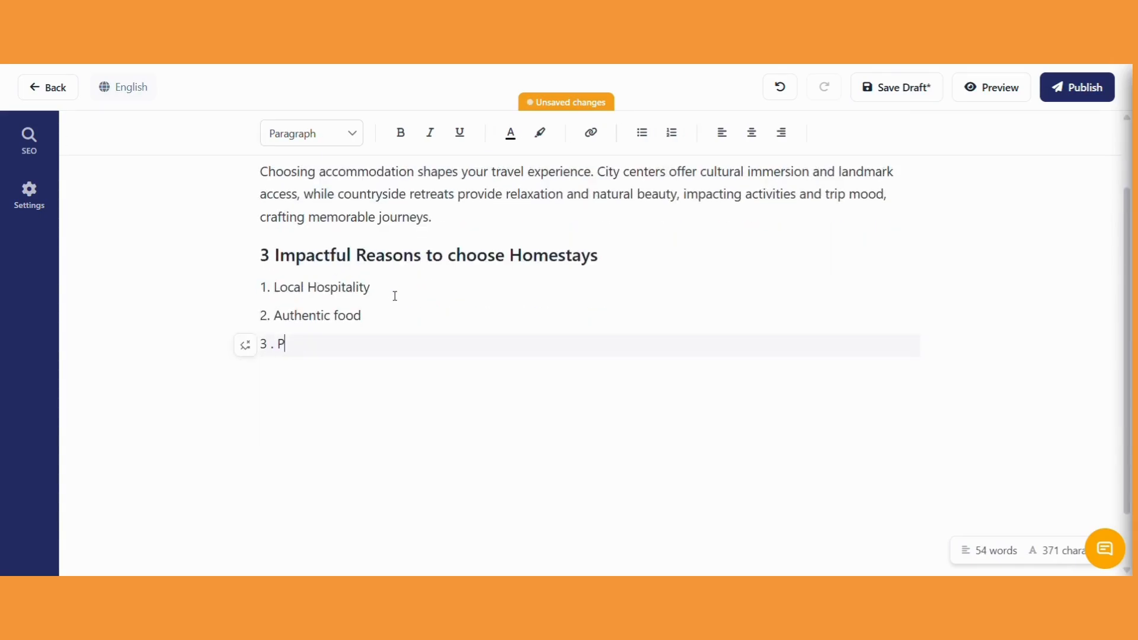
{"action": "type", "text": "eace and Nature"}
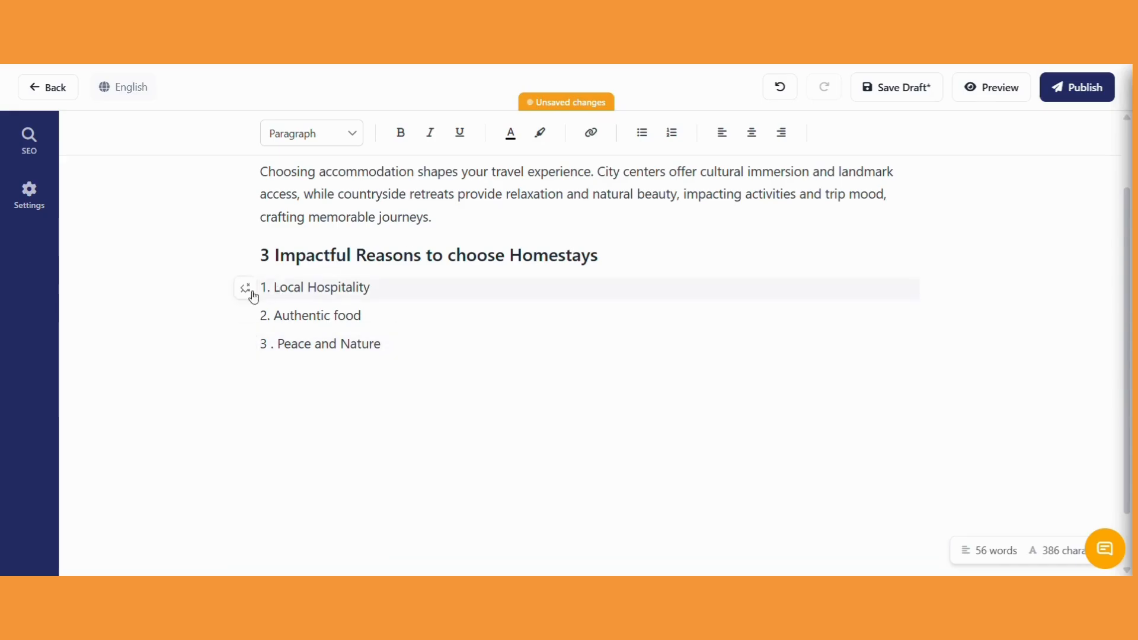
Step: Rewrite the "1. Local Hospitality" line with the custom AI prompt "write this in 20 words" and accept the result
{"action": "left_click", "coordinate": [245, 288]}
{"action": "left_click", "coordinate": [333, 409]}
{"action": "type", "text": "write this in 30 word"}
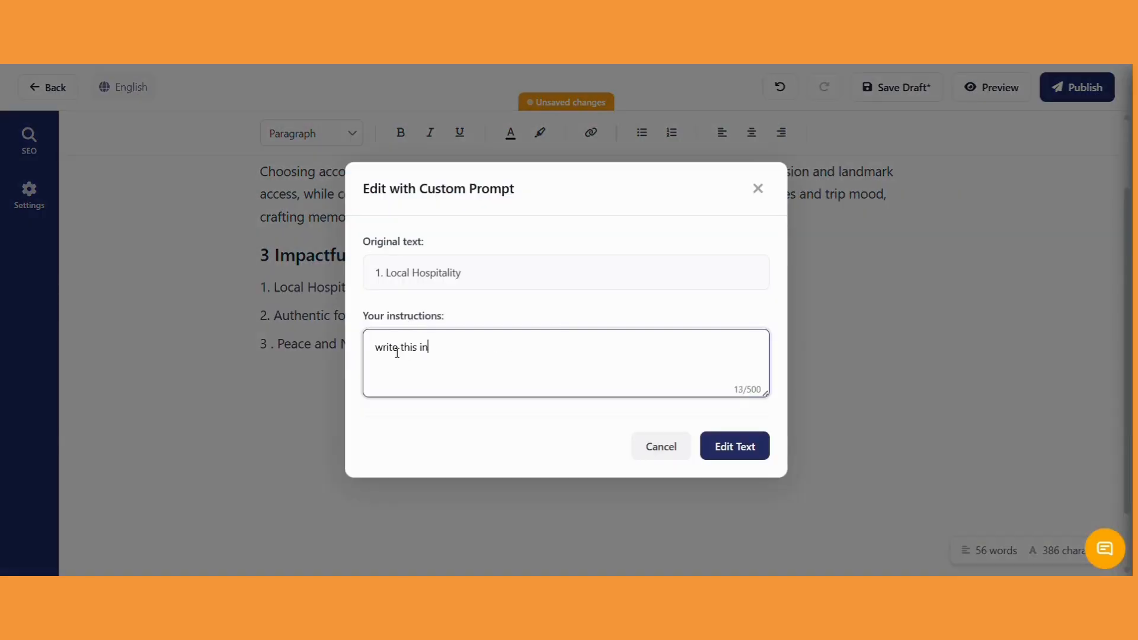
{"action": "key", "text": "BackSpace"}
{"action": "key", "text": "BackSpace"}
{"action": "key", "text": "BackSpace"}
{"action": "key", "text": "BackSpace"}
{"action": "key", "text": "BackSpace"}
{"action": "key", "text": "BackSpace"}
{"action": "key", "text": "BackSpace"}
{"action": "type", "text": "20 words"}
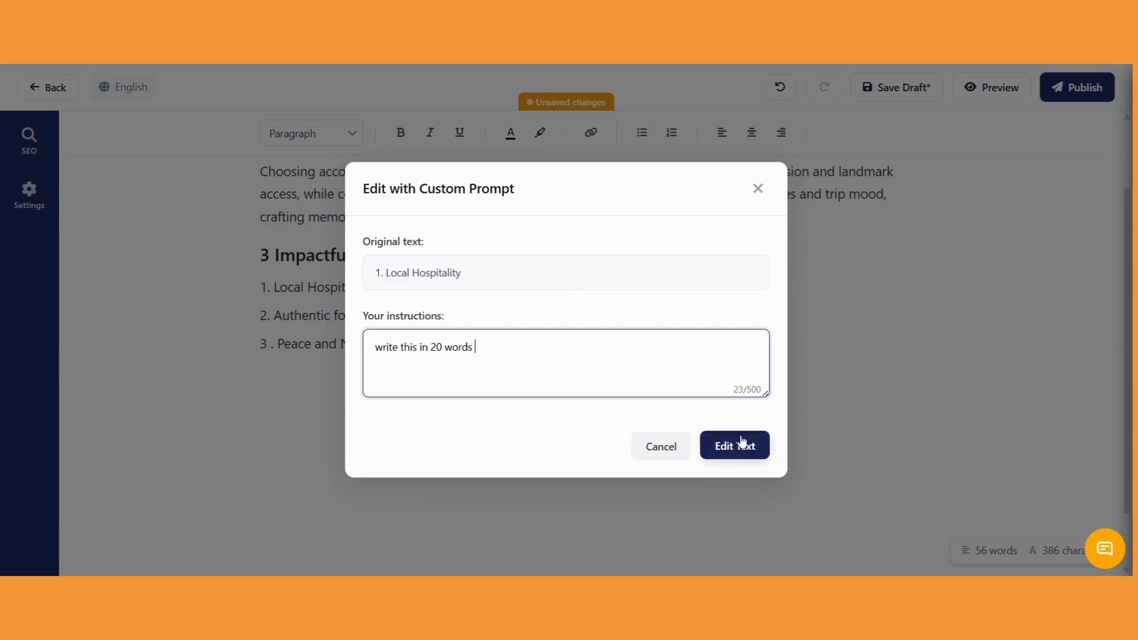
{"action": "left_click", "coordinate": [735, 446]}
{"action": "left_click", "coordinate": [942, 319]}
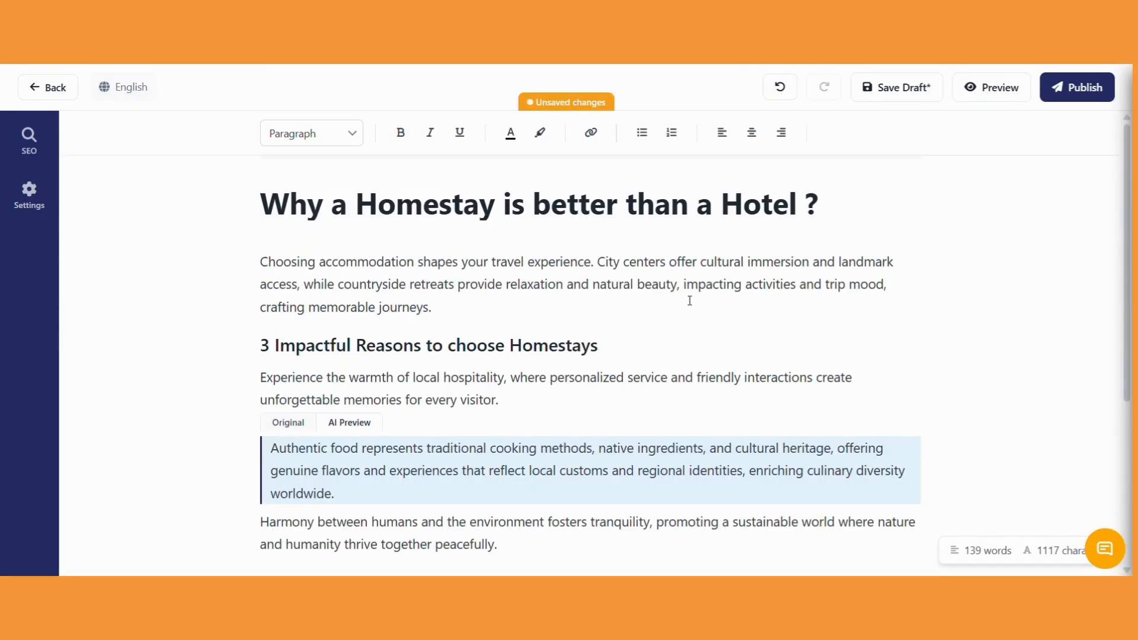
Step: Make the words "natural beauty" in the opening paragraph bold, italic and underlined
{"action": "mouse_move", "coordinate": [674, 285]}
{"action": "left_mouse_down"}
{"action": "mouse_move", "coordinate": [593, 286]}
{"action": "mouse_move", "coordinate": [680, 291]}
{"action": "left_mouse_up"}
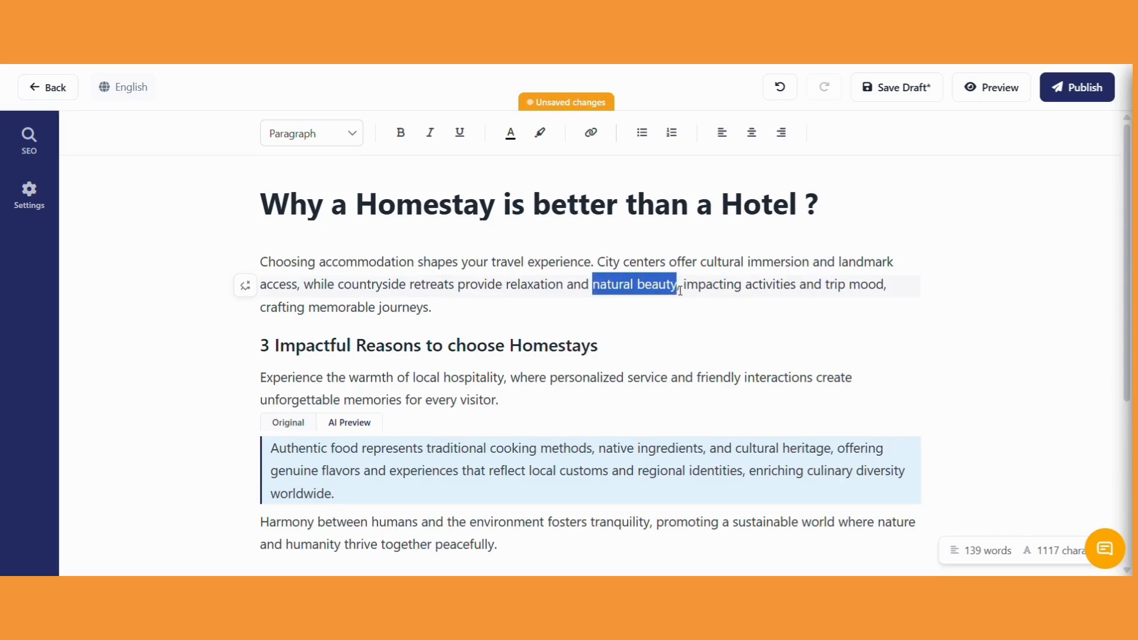
{"action": "left_click", "coordinate": [401, 133]}
{"action": "left_click", "coordinate": [430, 132]}
{"action": "left_click", "coordinate": [460, 134]}
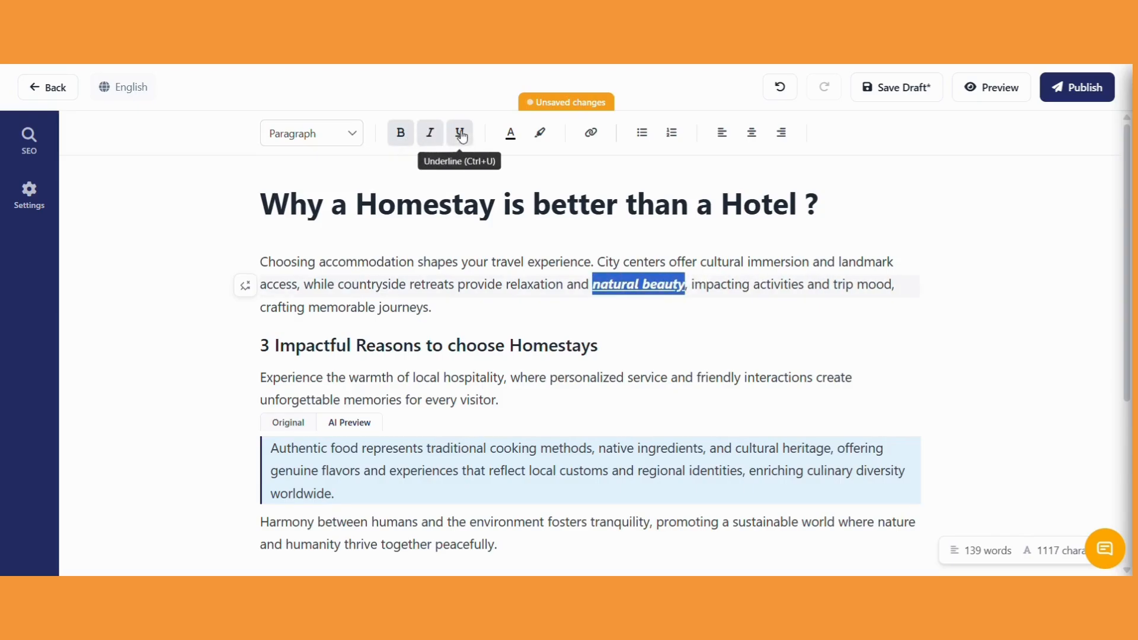
{"action": "left_click", "coordinate": [706, 309]}
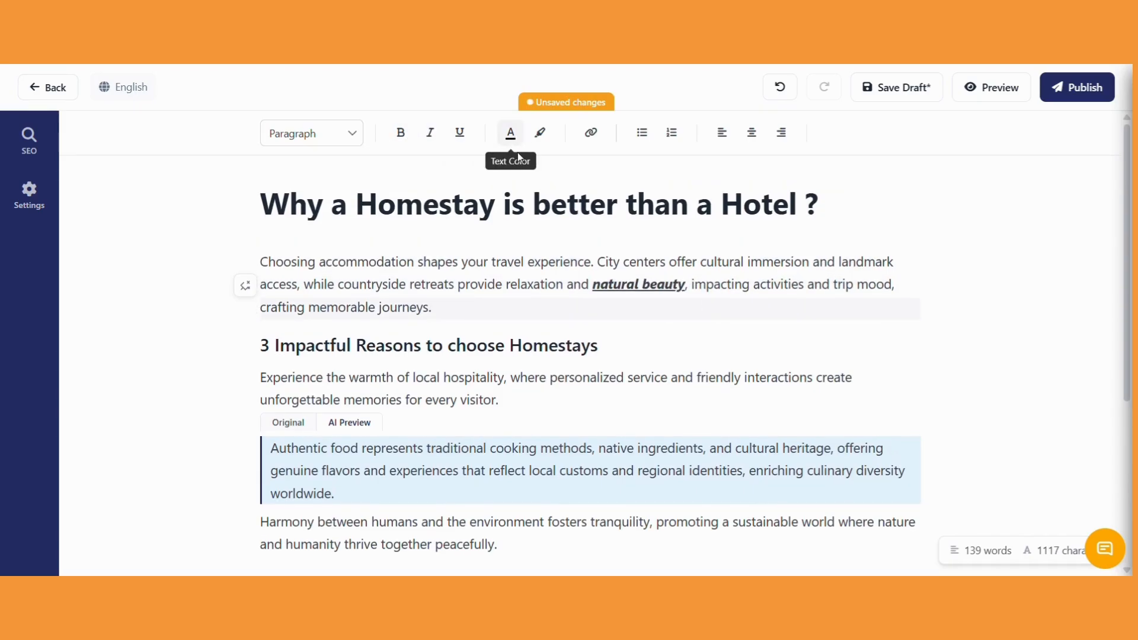
Step: Set the text colour of "natural beauty" in the opening paragraph to blue
{"action": "left_click_drag", "start_coordinate": [593, 285], "coordinate": [685, 286]}
{"action": "left_click", "coordinate": [521, 141]}
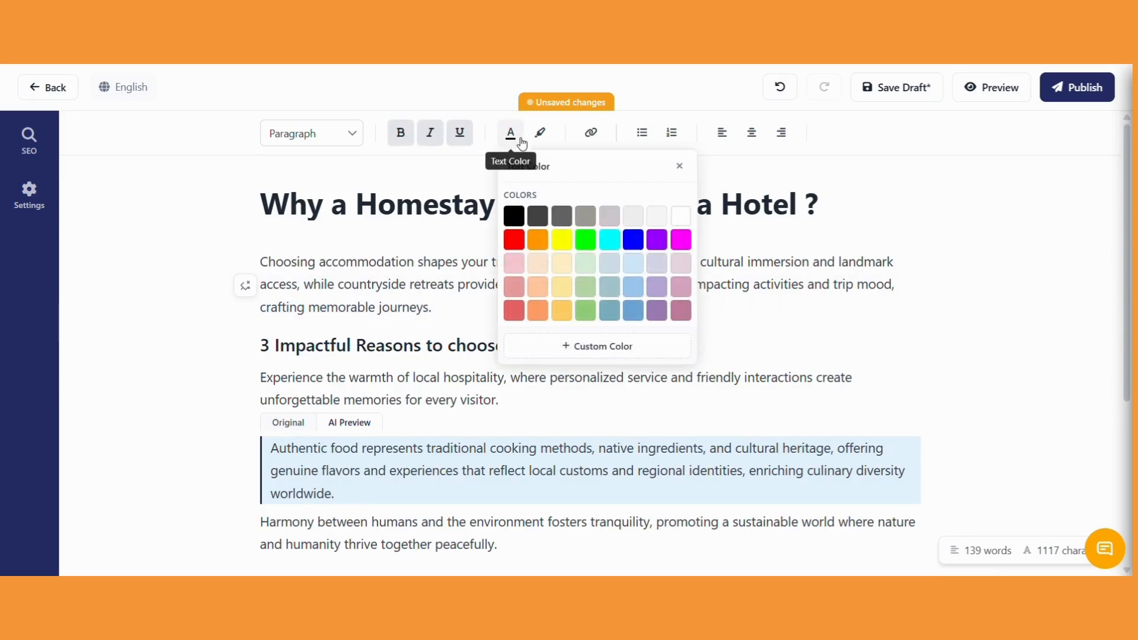
{"action": "left_click", "coordinate": [633, 240]}
{"action": "left_click", "coordinate": [778, 310]}
Step: Highlight the heading "3 Impactful Reasons to choose Homestays" in yellow
{"action": "scroll", "coordinate": [474, 314], "scroll_direction": "down", "scroll_amount": 1}
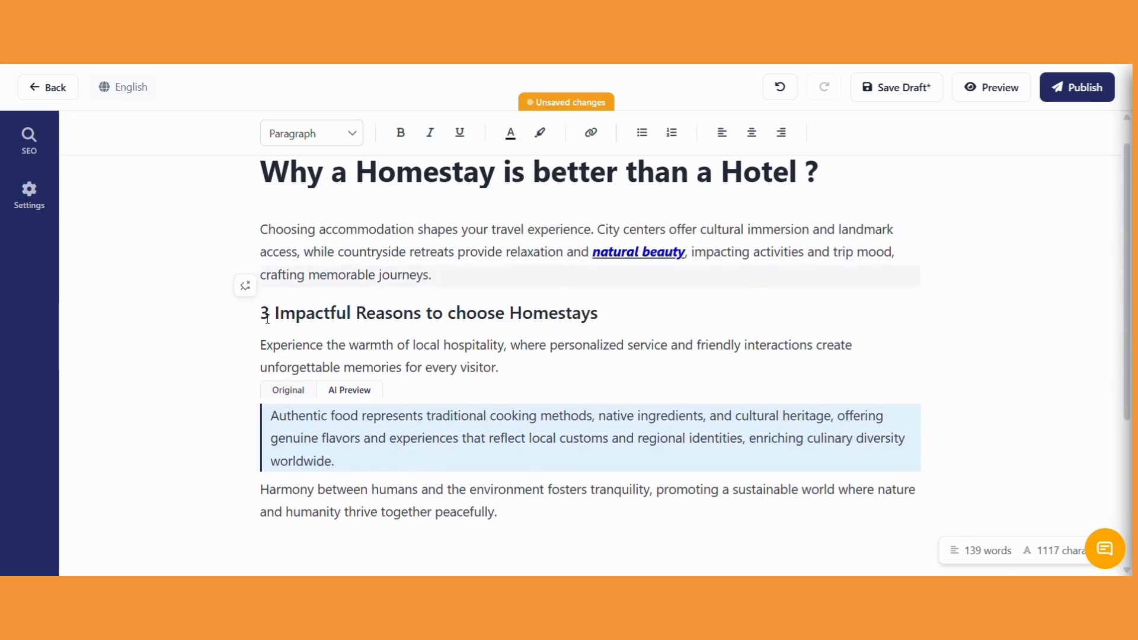
{"action": "left_click_drag", "start_coordinate": [267, 319], "coordinate": [609, 313]}
{"action": "left_click", "coordinate": [540, 132]}
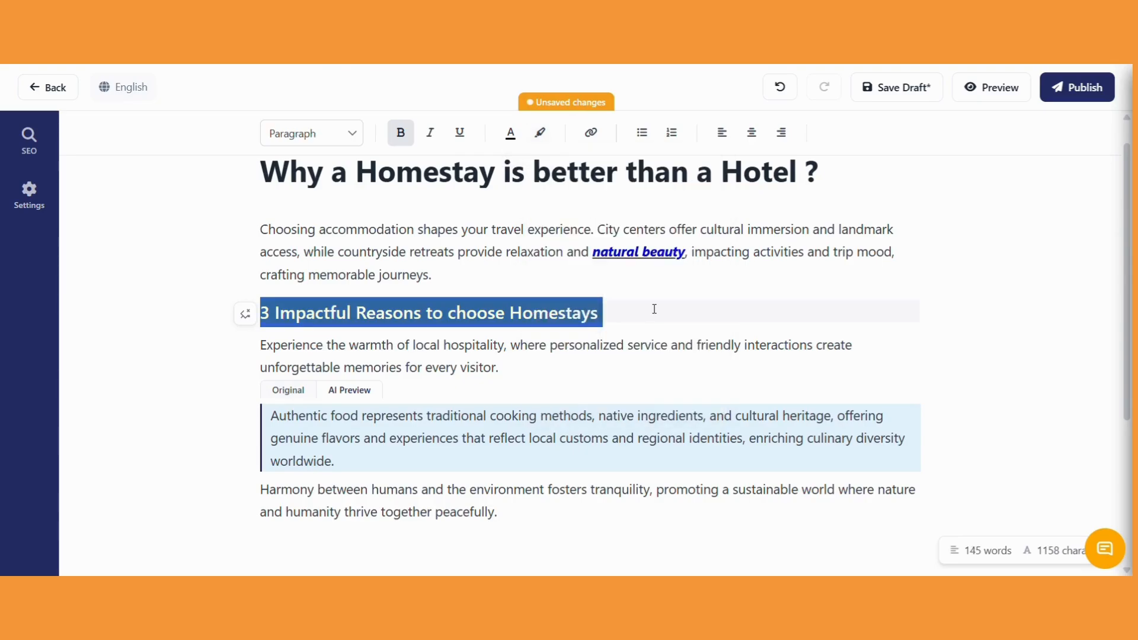
{"action": "scroll", "coordinate": [655, 309], "scroll_direction": "up", "scroll_amount": 1}
{"action": "scroll", "coordinate": [593, 315], "scroll_direction": "down", "scroll_amount": 1}
{"action": "left_click", "coordinate": [499, 321]}
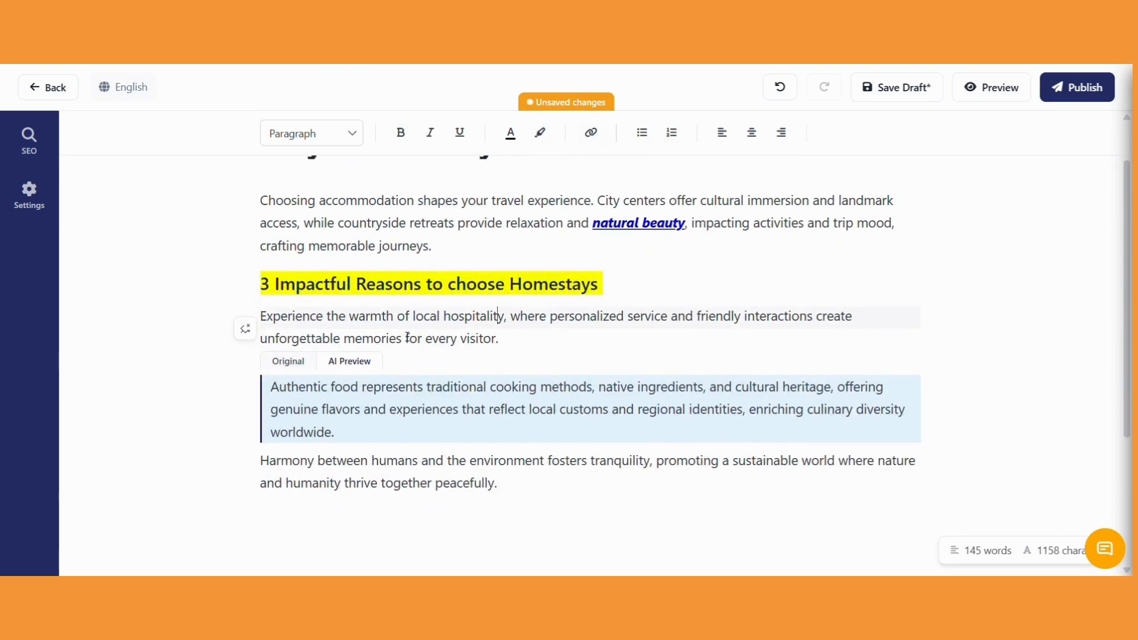
Step: Link the words "local hospitality" in the first reason to the copied URL
{"action": "left_click_drag", "start_coordinate": [409, 319], "coordinate": [499, 320]}
{"action": "left_click", "coordinate": [591, 132]}
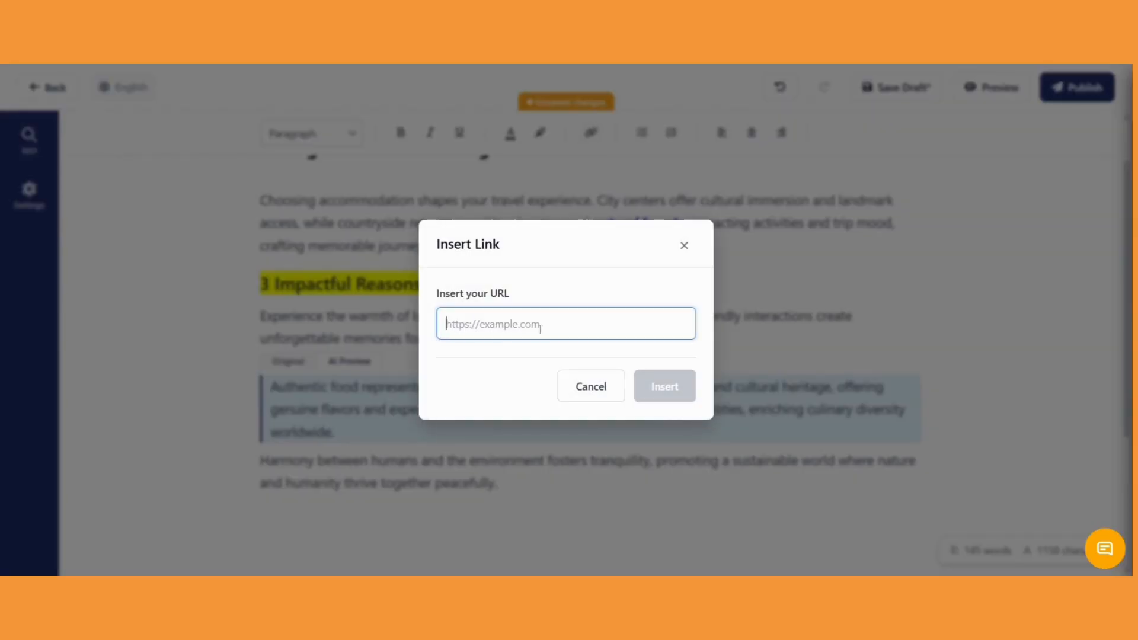
{"action": "key", "text": "ctrl+v"}
{"action": "left_click", "coordinate": [679, 389]}
{"action": "left_click", "coordinate": [561, 346]}
{"action": "scroll", "coordinate": [564, 348], "scroll_direction": "up", "scroll_amount": 1}
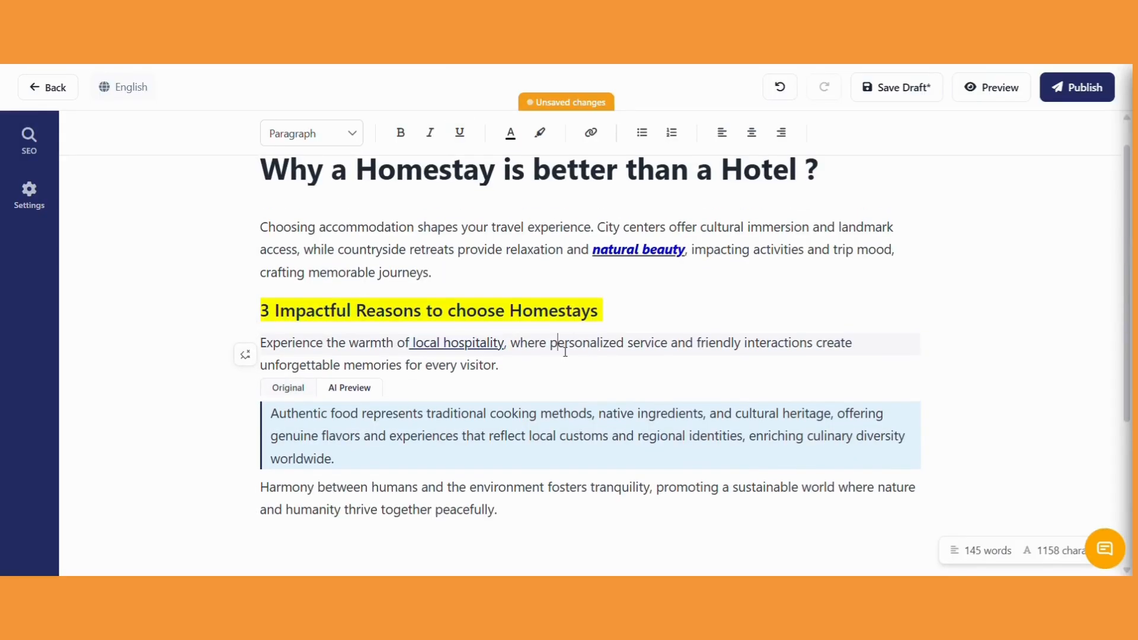
Step: Turn the three reason paragraphs into a bulleted list, and try the numbered style on them
{"action": "scroll", "coordinate": [564, 348], "scroll_direction": "down", "scroll_amount": 1}
{"action": "left_click_drag", "start_coordinate": [262, 290], "coordinate": [512, 461]}
{"action": "left_click", "coordinate": [642, 137]}
{"action": "left_click", "coordinate": [673, 133]}
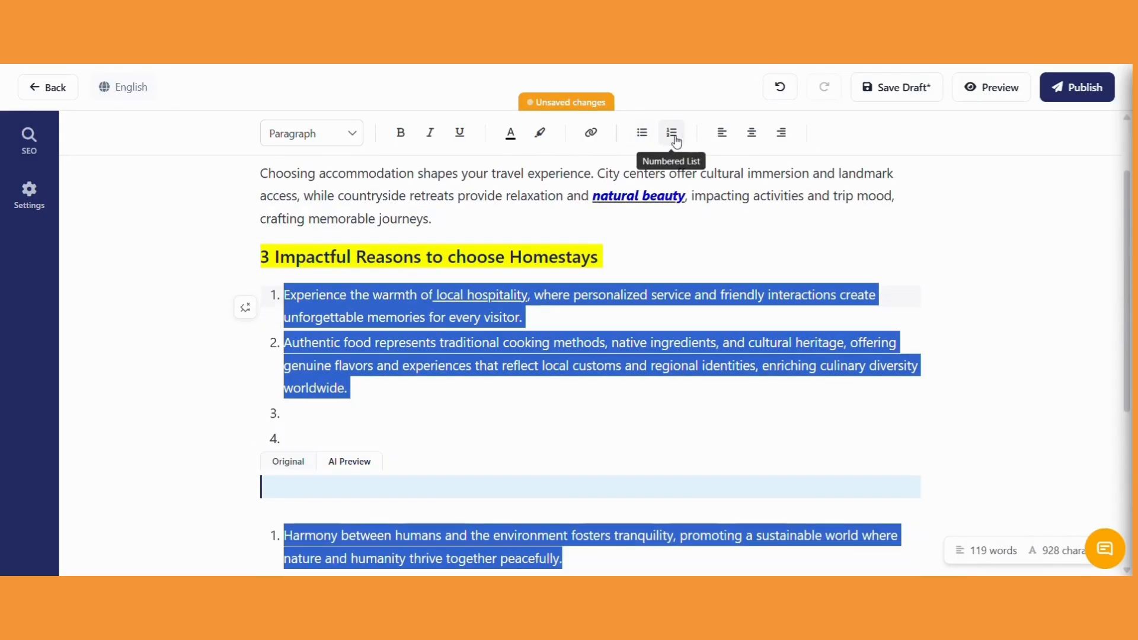
Step: Try centre alignment on the listed reasons, and align them left again
{"action": "left_click", "coordinate": [751, 133]}
{"action": "left_click", "coordinate": [722, 132]}
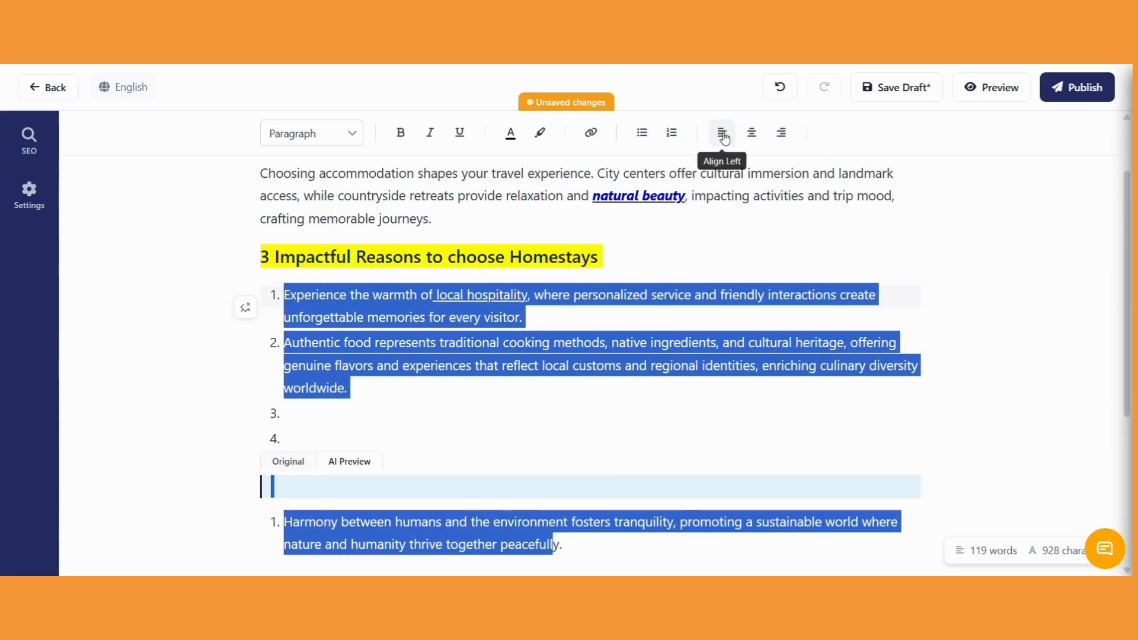
{"action": "left_click", "coordinate": [285, 523]}
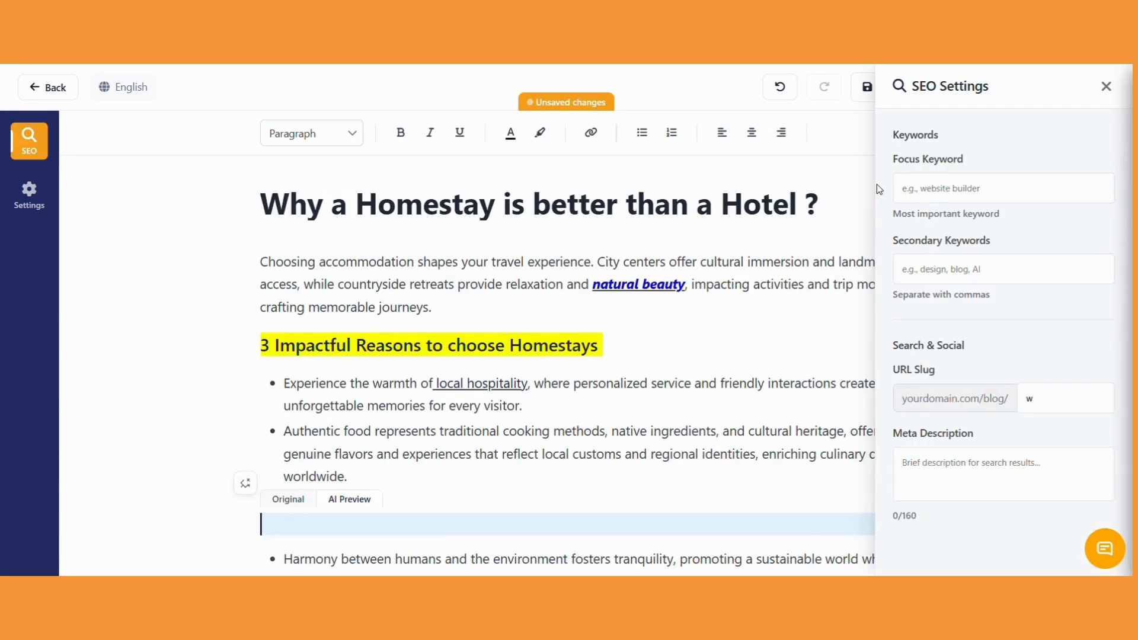
Step: Set the SEO focus keyword to "Mountain Homestay" and the secondary keywords to "Best Homestays , Authentic Local food"
{"action": "left_click", "coordinate": [923, 191]}
{"action": "type", "text": "Mountain"}
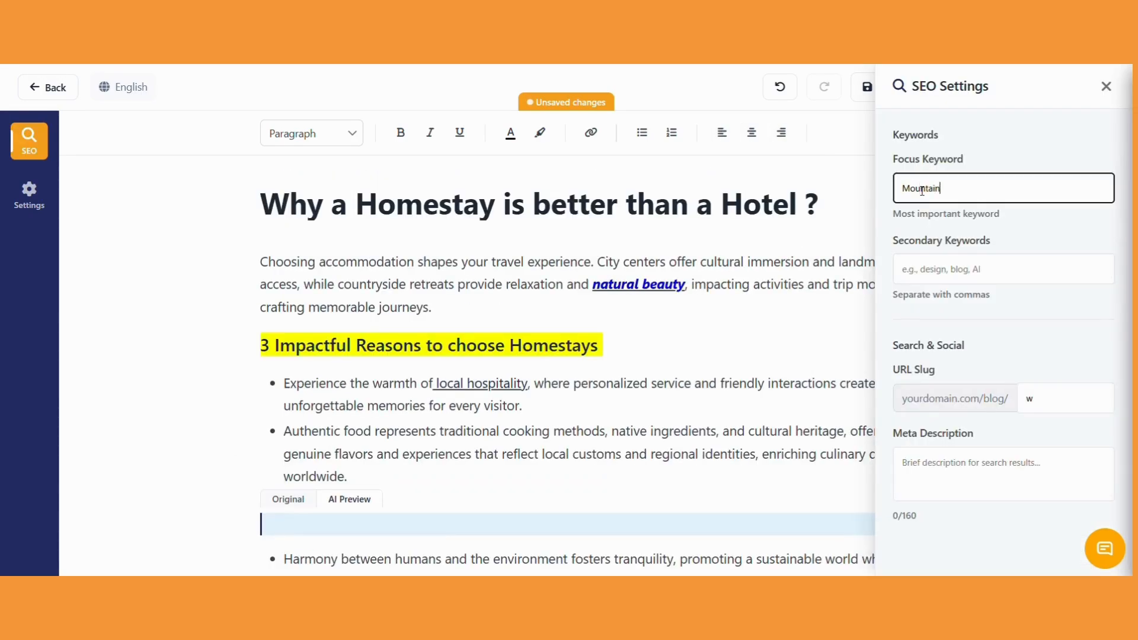
{"action": "type", "text": " Homestay"}
{"action": "left_click", "coordinate": [923, 274]}
{"action": "type", "text": "Be"}
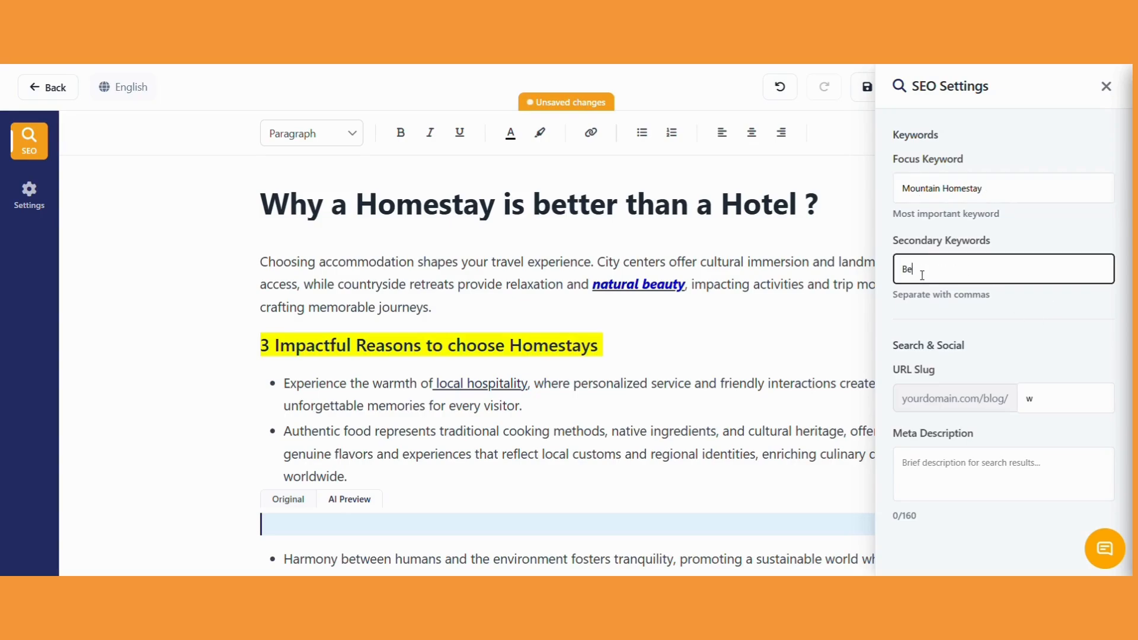
{"action": "type", "text": "st Homestays , Authentic Local food"}
Step: Enter the meta description "Choosing a homestay over hotel is the best decision ."
{"action": "left_click_drag", "start_coordinate": [902, 398], "coordinate": [988, 424]}
{"action": "left_click", "coordinate": [907, 466]}
{"action": "type", "text": "Choosing a m"}
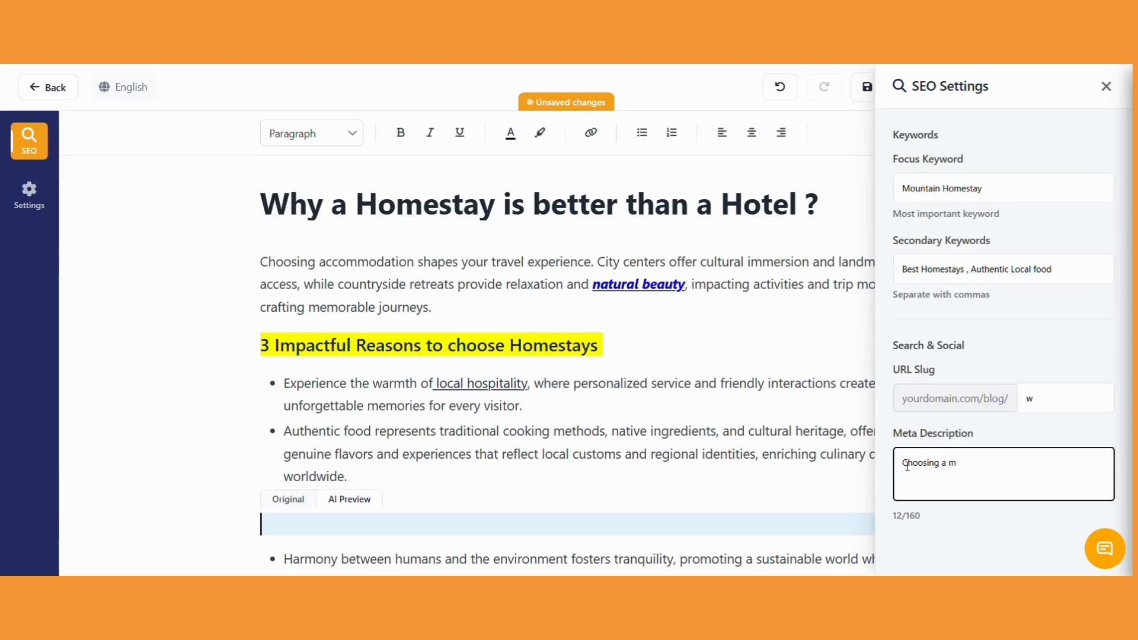
{"action": "type", "text": "omestay over hotel is the best decision ."}
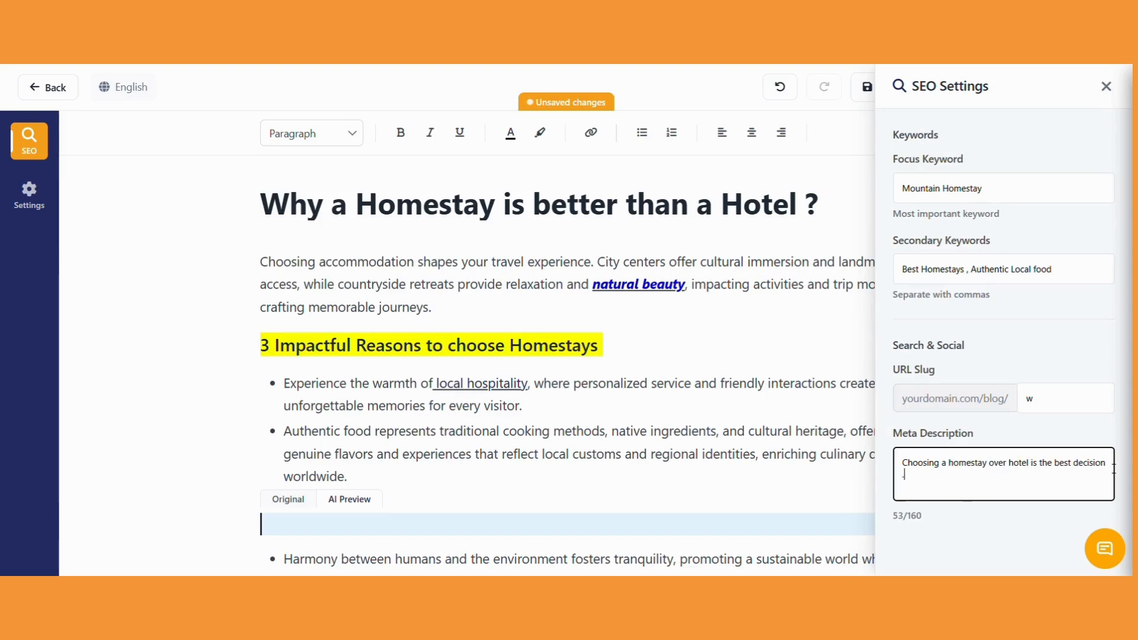
Step: Add the unsplash_77az5X_nxw4_raw mountain picture from the "Homestay images" folder as the post's featured image
{"action": "left_click", "coordinate": [29, 191]}
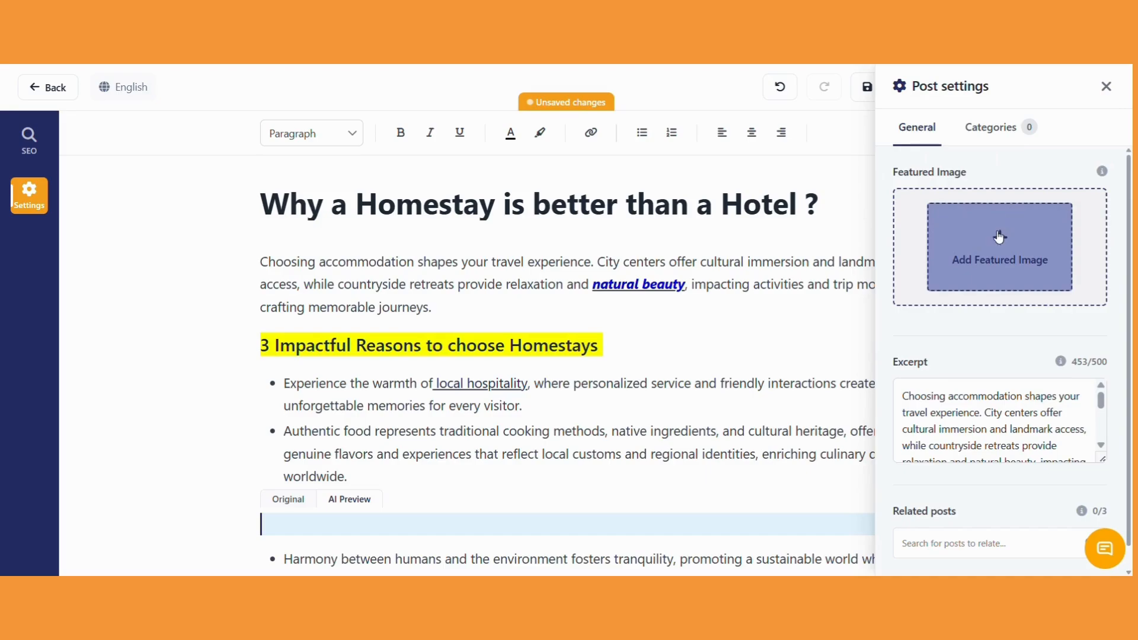
{"action": "left_click", "coordinate": [996, 237]}
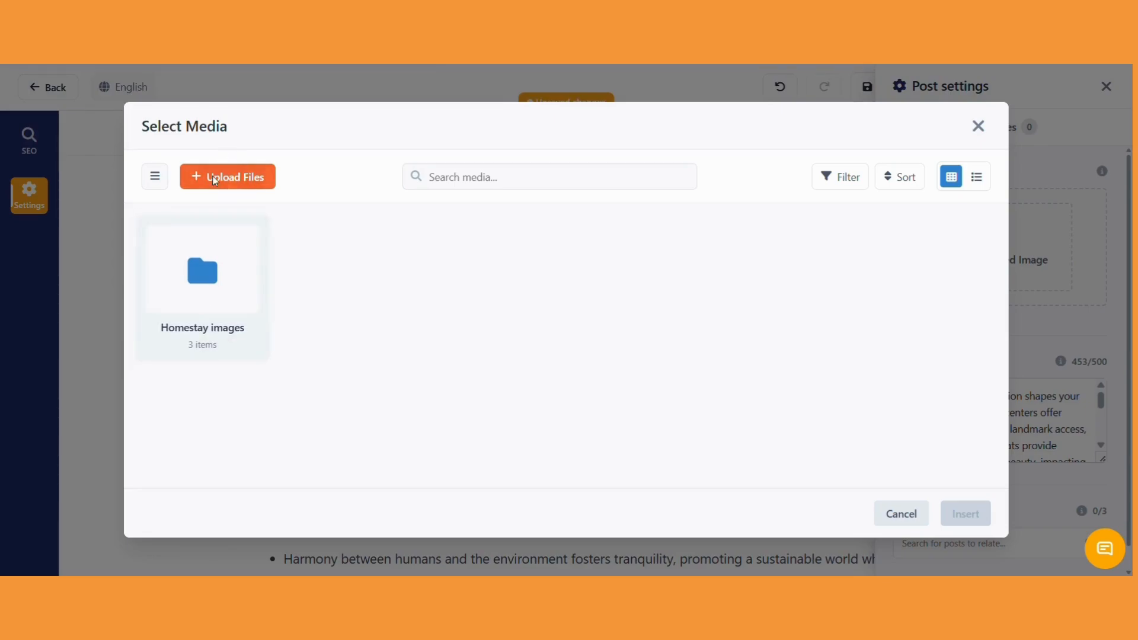
{"action": "left_click", "coordinate": [155, 176]}
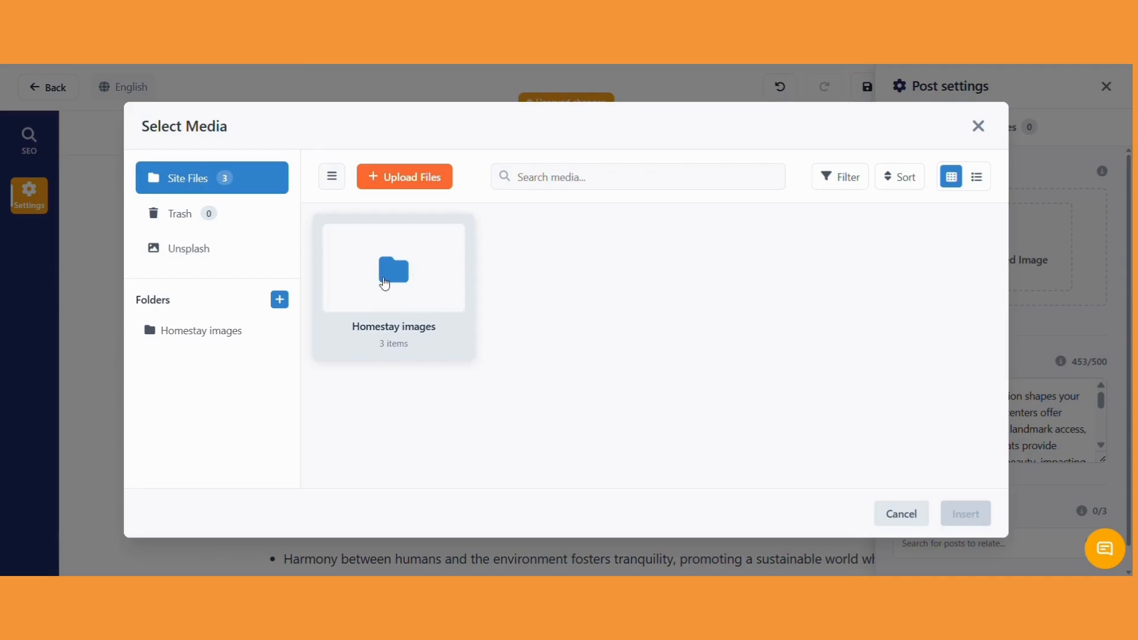
{"action": "left_click", "coordinate": [395, 265]}
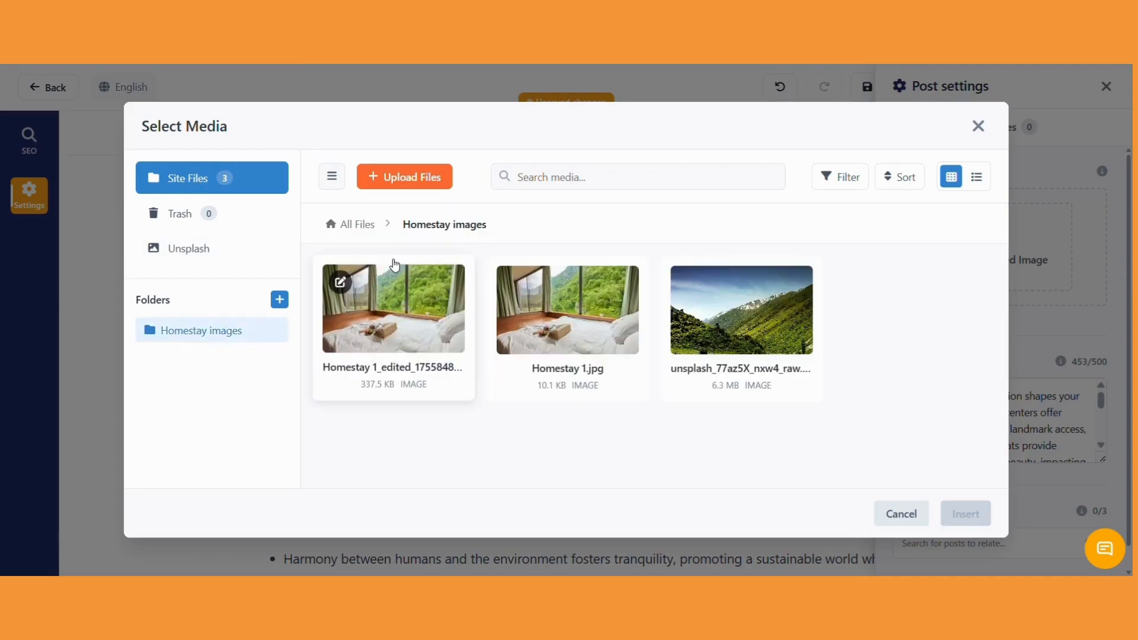
{"action": "left_click", "coordinate": [753, 339]}
{"action": "left_click", "coordinate": [966, 513]}
Step: Review the featured image's alt text, the excerpt and the related posts option, and close the post settings
{"action": "scroll", "coordinate": [961, 338], "scroll_direction": "down", "scroll_amount": 1}
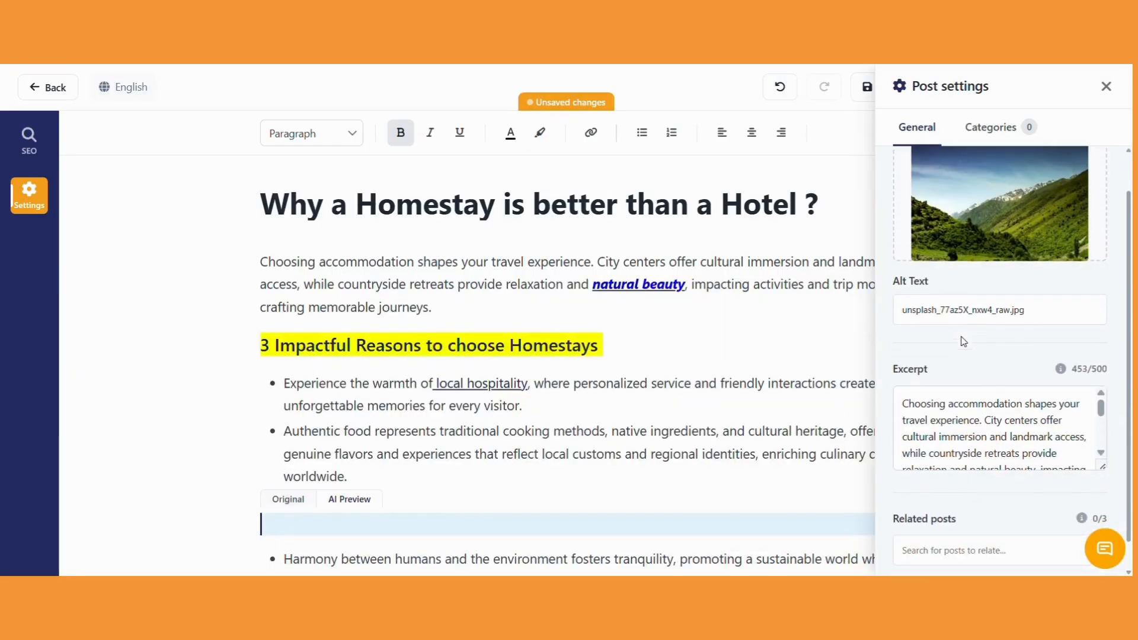
{"action": "scroll", "coordinate": [984, 389], "scroll_direction": "down", "scroll_amount": 3}
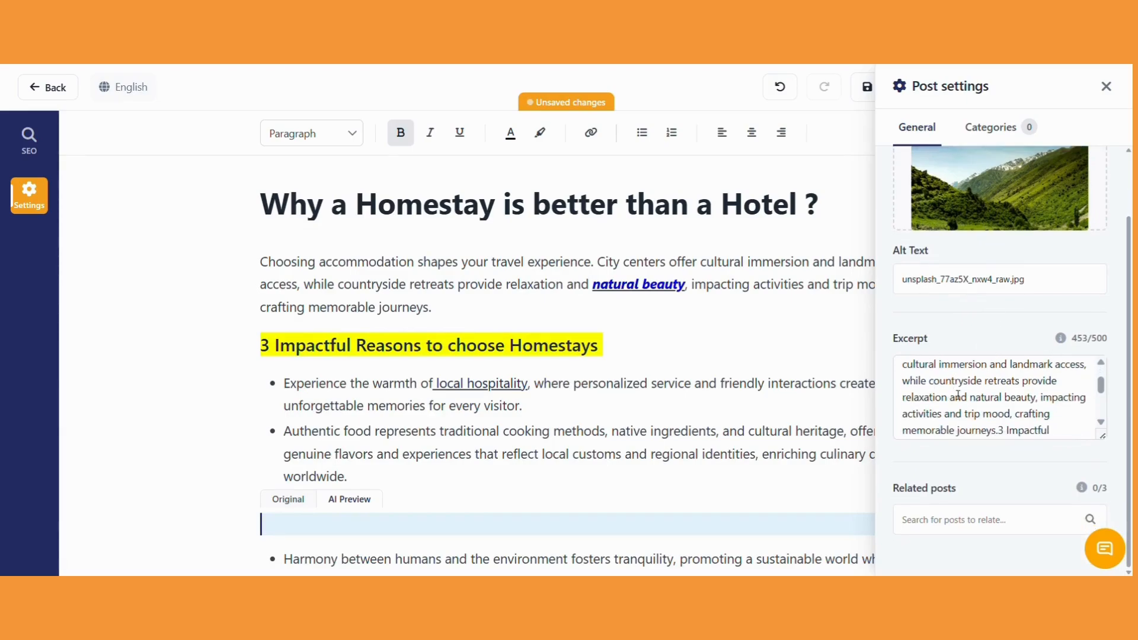
{"action": "left_click_drag", "start_coordinate": [1016, 396], "coordinate": [891, 337]}
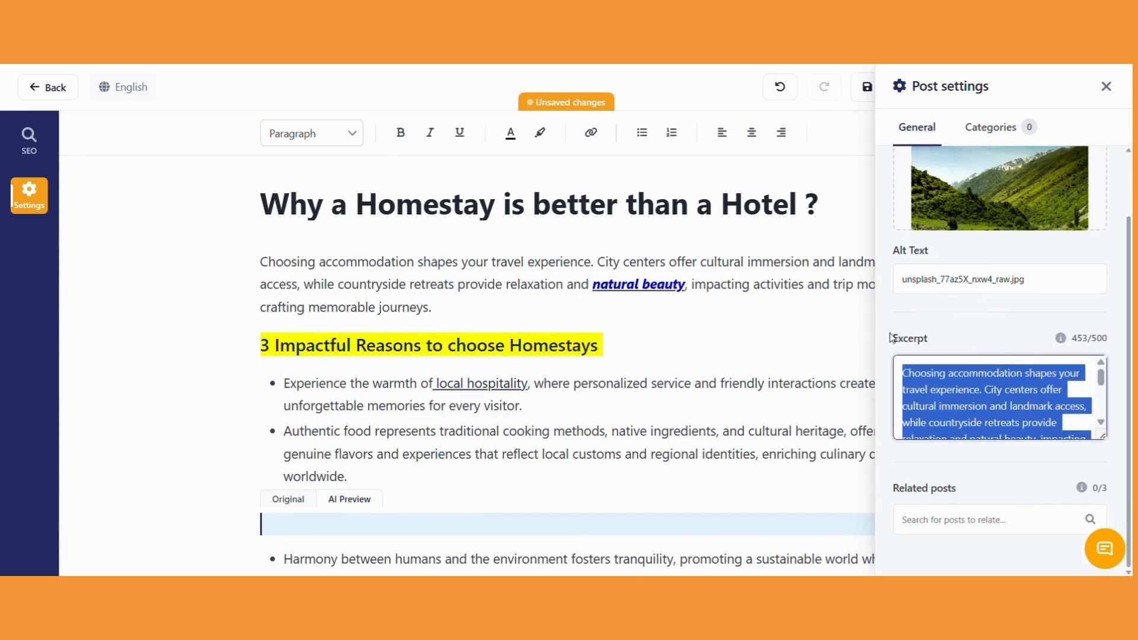
{"action": "left_click", "coordinate": [1014, 406]}
{"action": "left_click", "coordinate": [914, 520]}
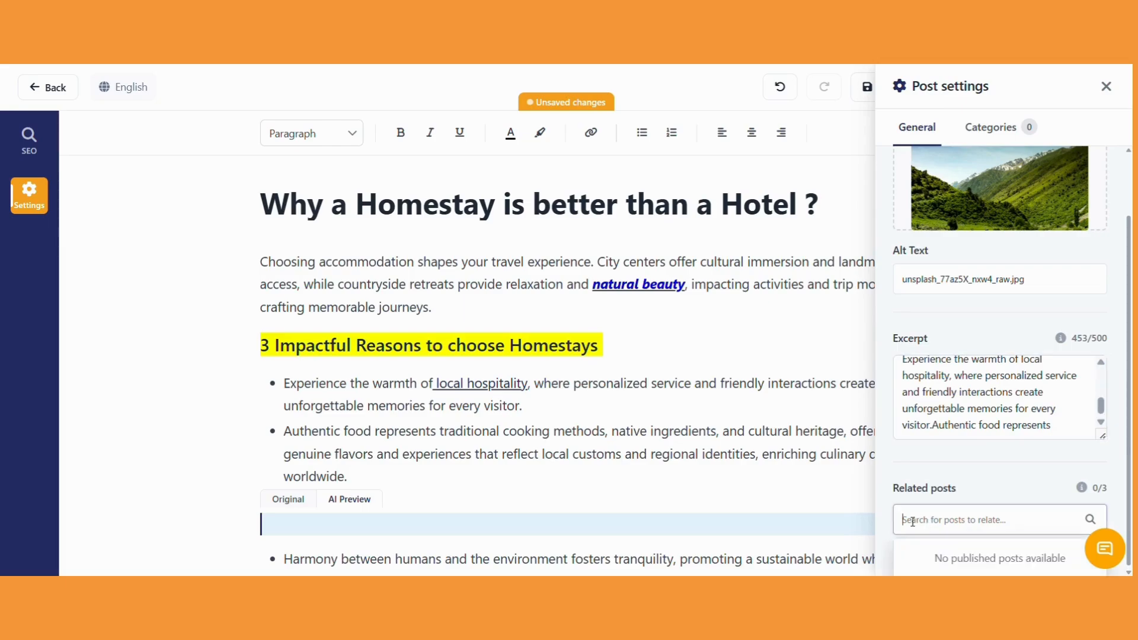
{"action": "left_click", "coordinate": [1107, 86]}
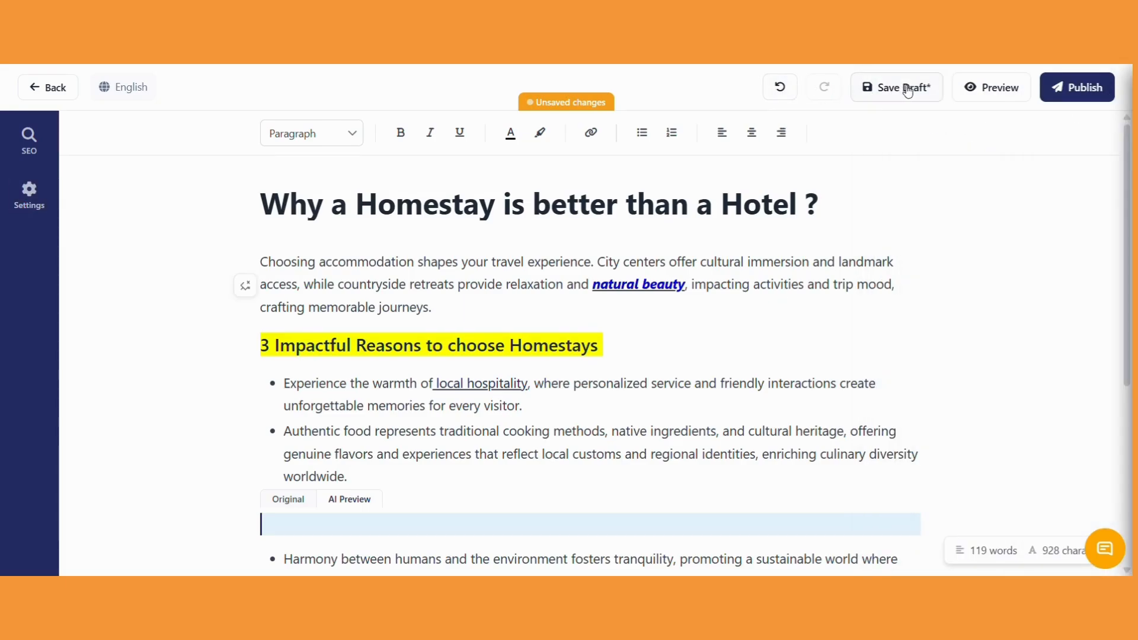
Step: Preview the whole blog post, and return to the editor
{"action": "left_click", "coordinate": [981, 89]}
{"action": "scroll", "coordinate": [762, 223], "scroll_direction": "down", "scroll_amount": 5}
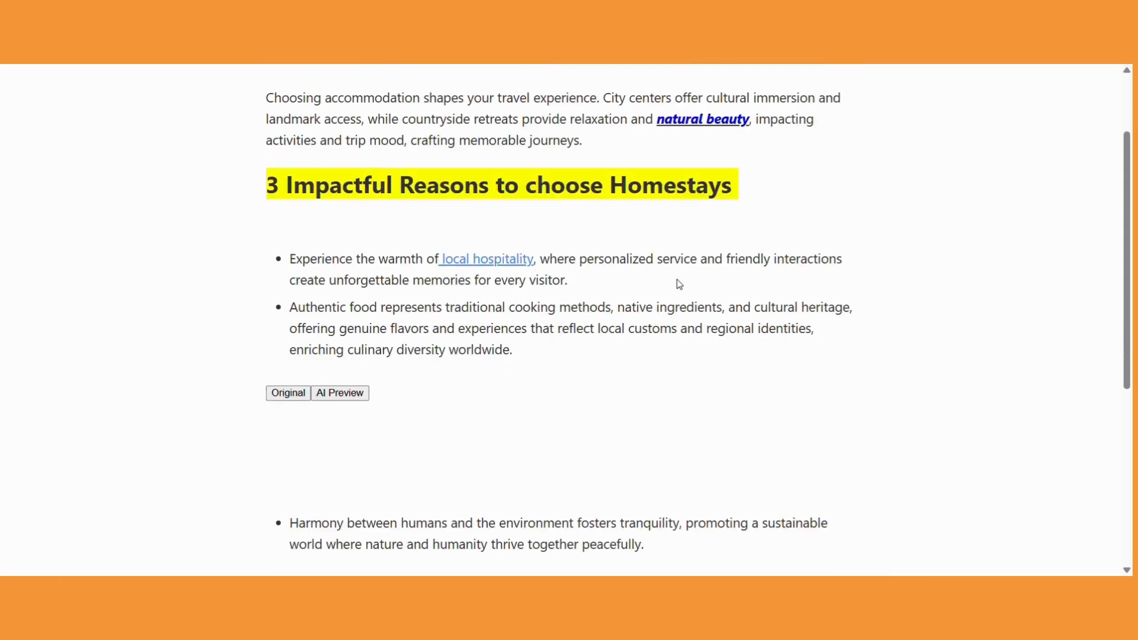
{"action": "key", "text": "ctrl+w"}
{"action": "scroll", "coordinate": [594, 313], "scroll_direction": "down", "scroll_amount": 1}
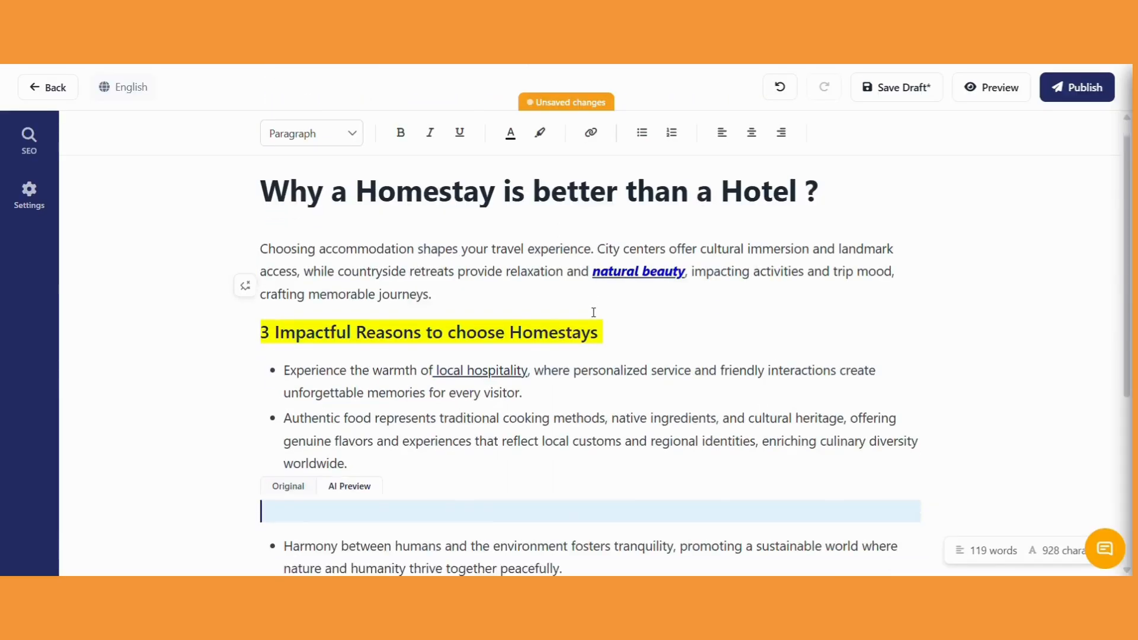
{"action": "scroll", "coordinate": [593, 313], "scroll_direction": "up", "scroll_amount": 1}
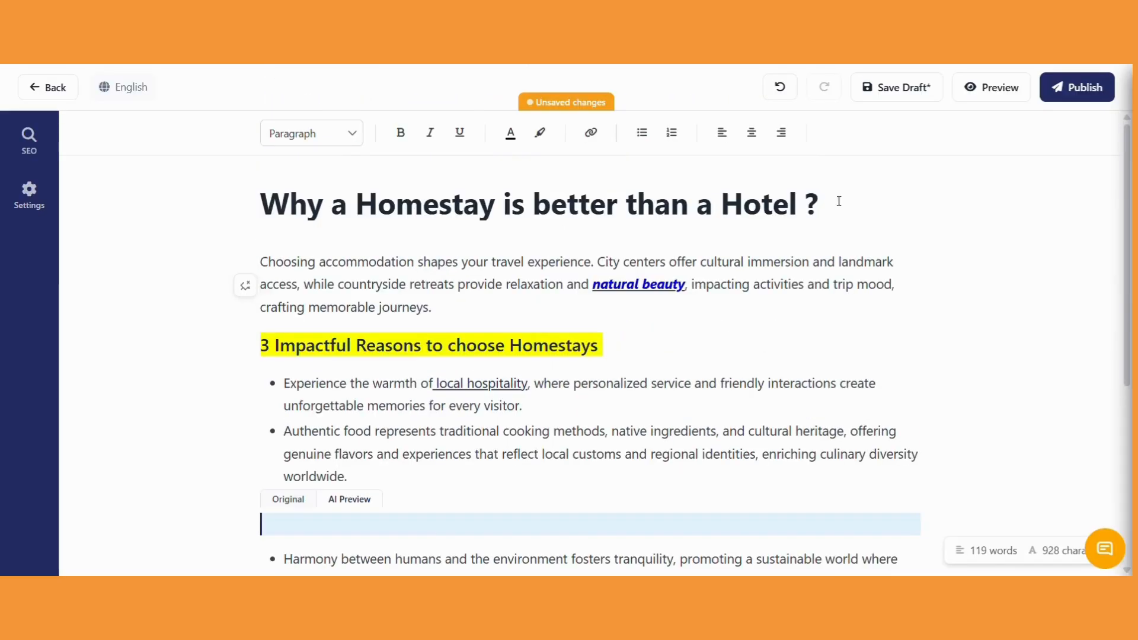
Step: Publish the blog post, and look through its reloaded content
{"action": "left_click", "coordinate": [1075, 89]}
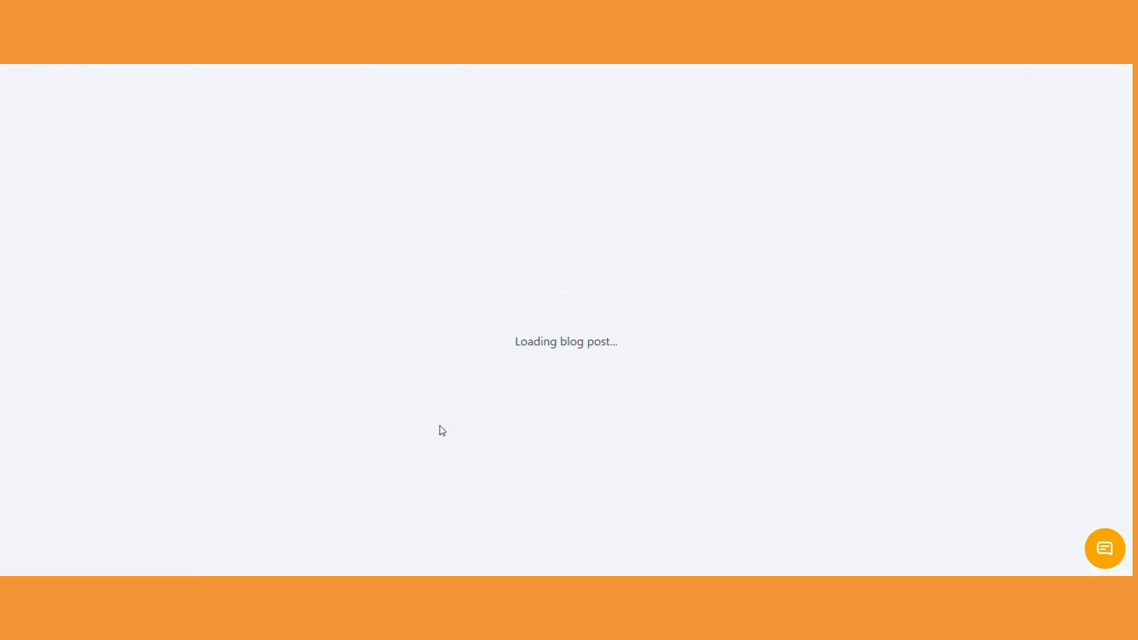
{"action": "scroll", "coordinate": [536, 358], "scroll_direction": "down", "scroll_amount": 5}
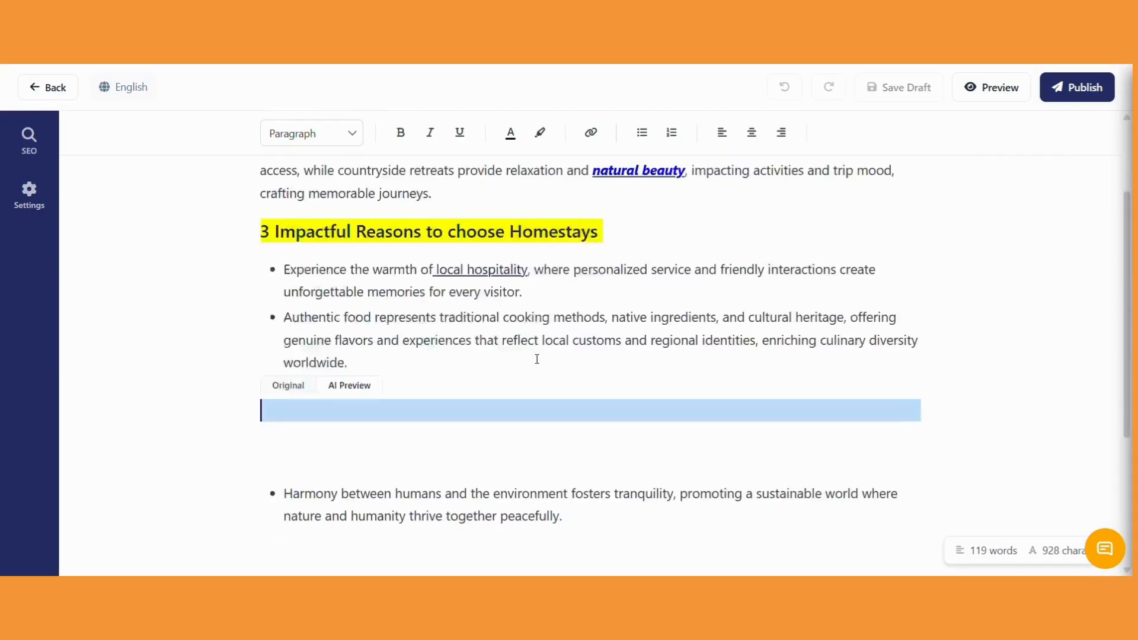
{"action": "scroll", "coordinate": [539, 345], "scroll_direction": "up", "scroll_amount": 5}
Step: Return to the blogs overview, show only published posts, and check the extra options of the homestay post
{"action": "left_click", "coordinate": [40, 92]}
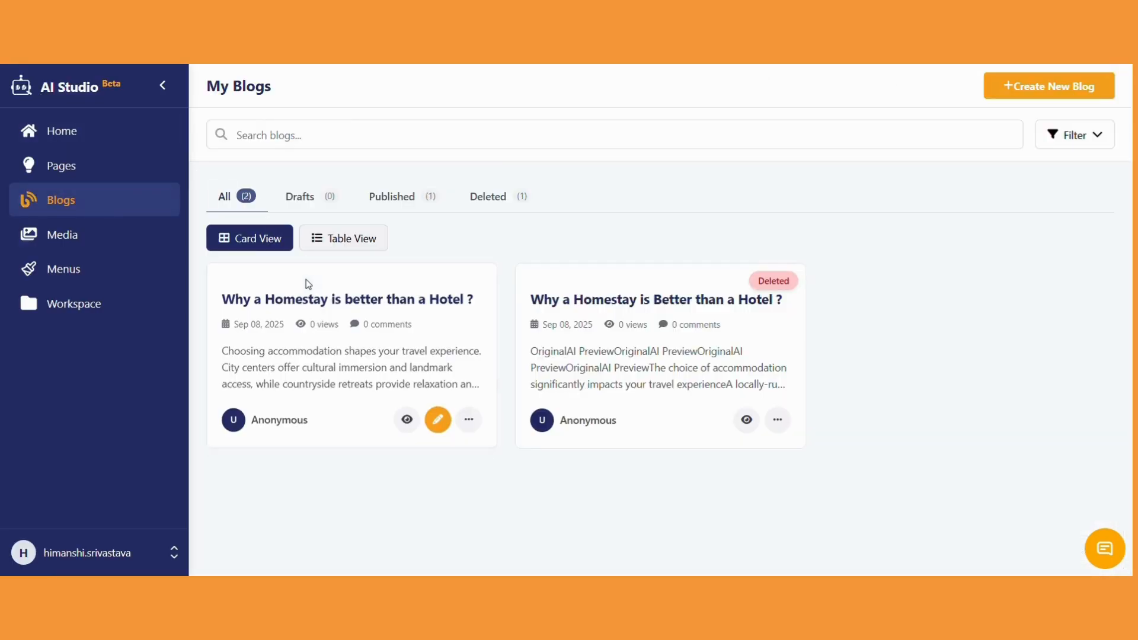
{"action": "left_click", "coordinate": [422, 203]}
{"action": "left_click", "coordinate": [471, 423]}
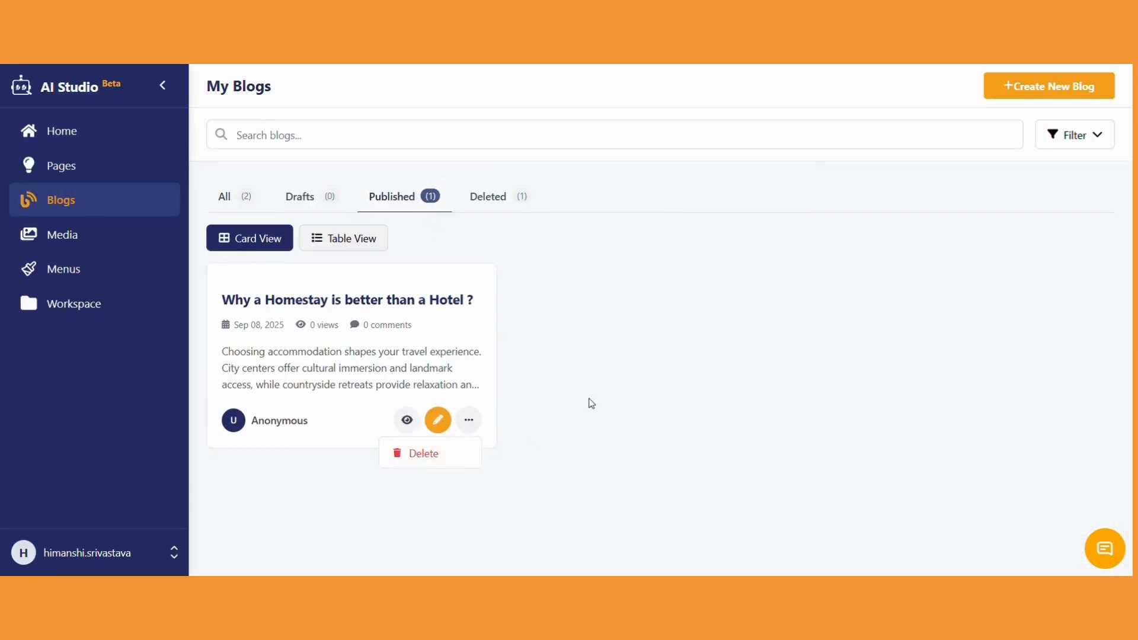
{"action": "left_click", "coordinate": [605, 385]}
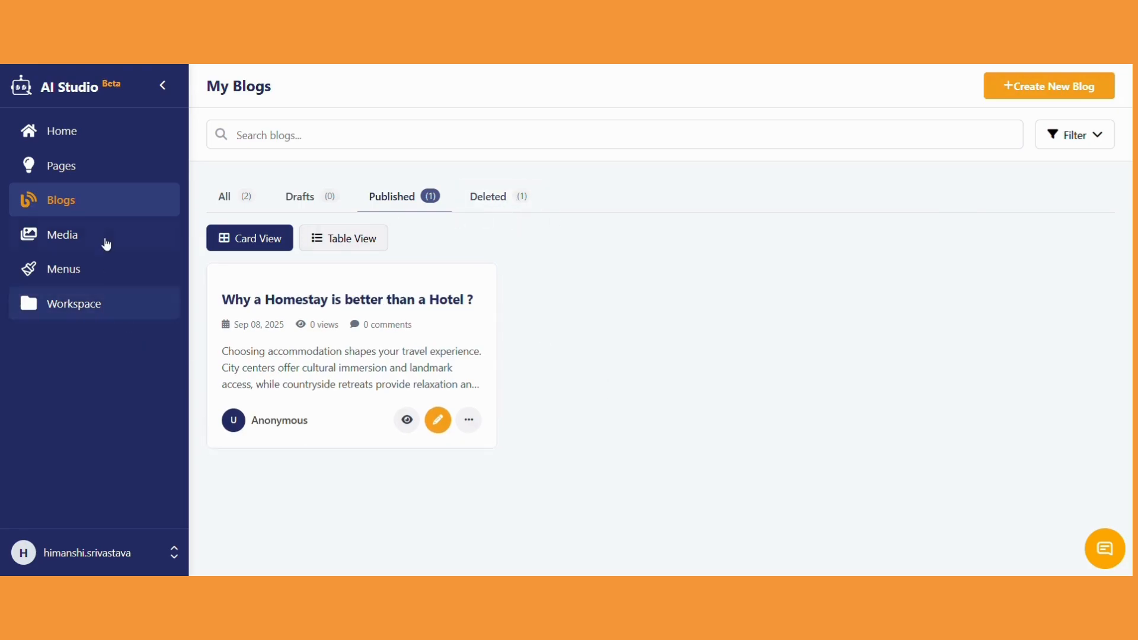
Step: Open the blog styles of Site-Homestay, and look through the available layout templates
{"action": "left_click", "coordinate": [79, 132]}
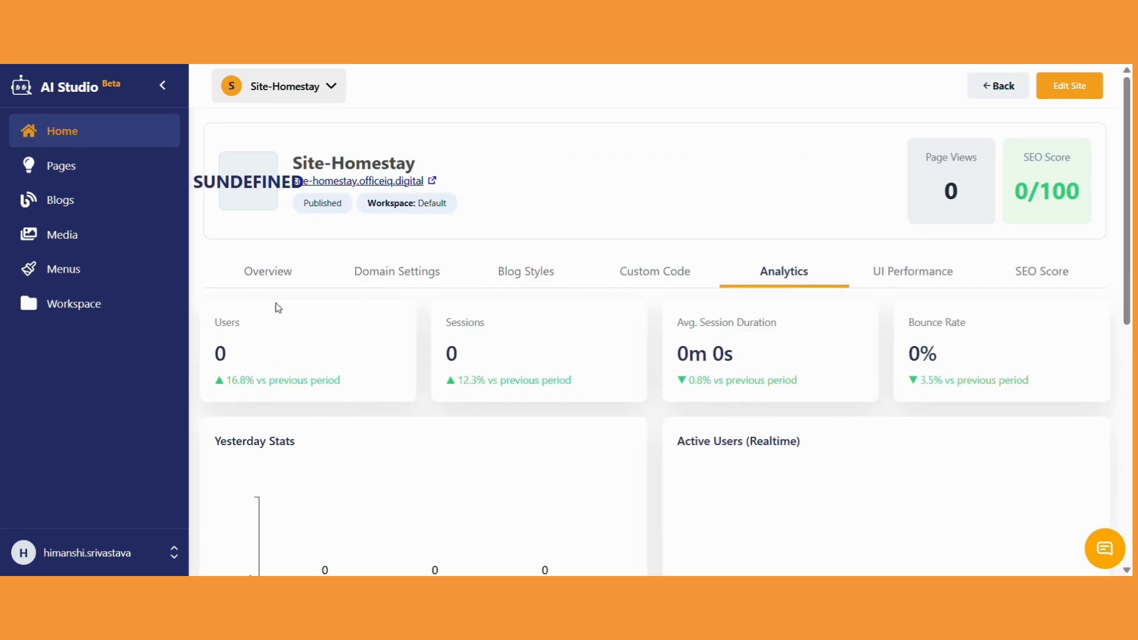
{"action": "left_click", "coordinate": [527, 271]}
{"action": "scroll", "coordinate": [495, 365], "scroll_direction": "down", "scroll_amount": 5}
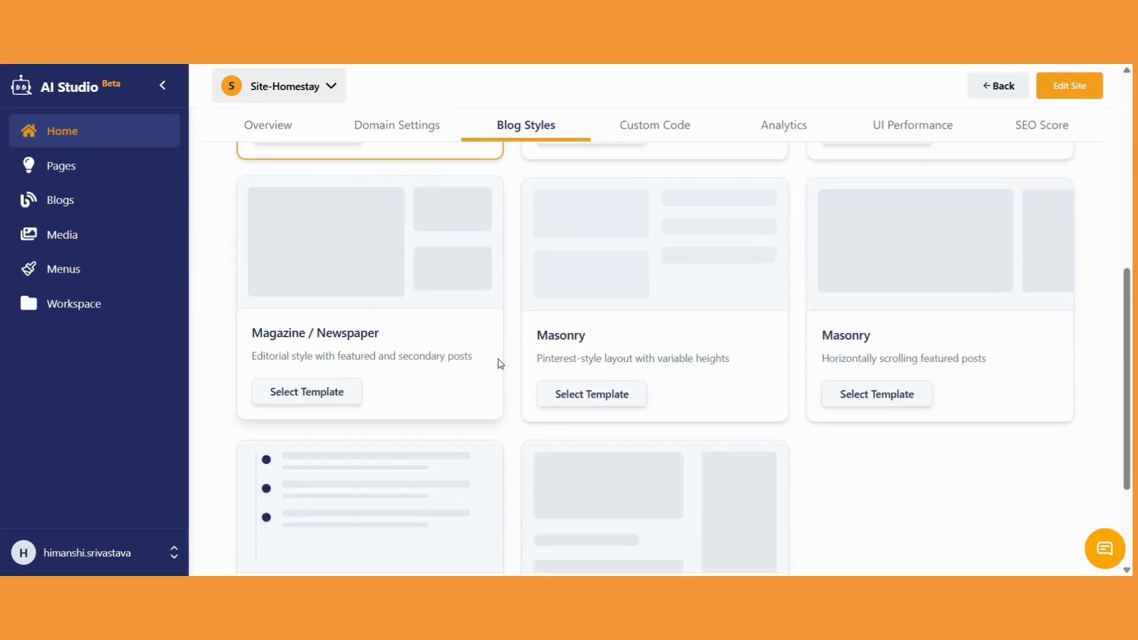
Step: Look through the blog list templates again, and examine the templates offered for the blog detail page
{"action": "scroll", "coordinate": [498, 358], "scroll_direction": "up", "scroll_amount": 5}
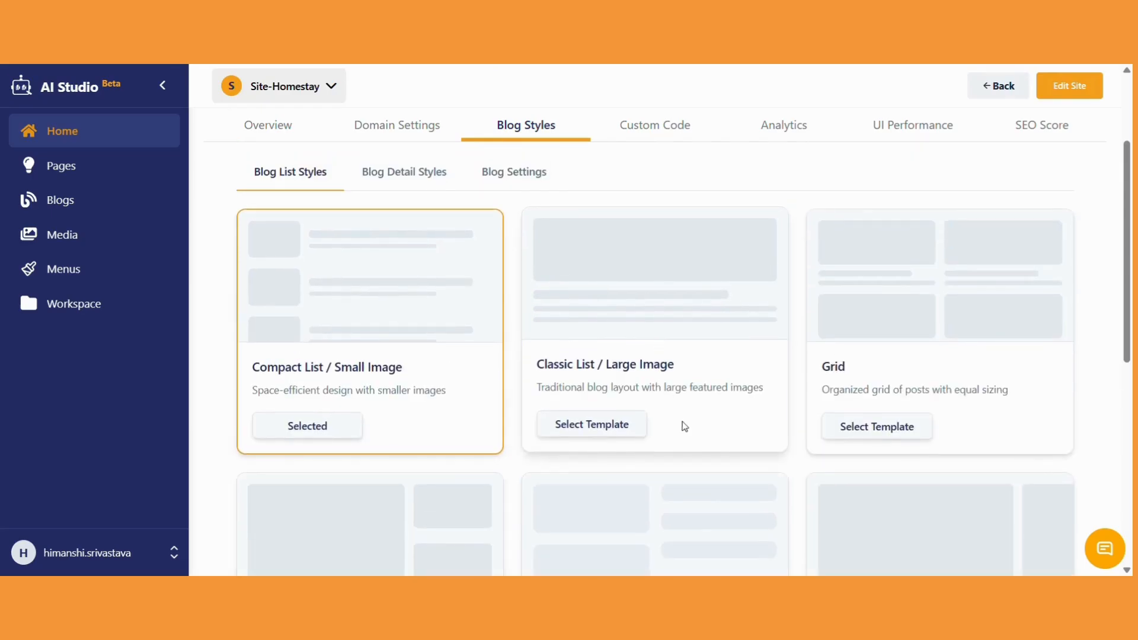
{"action": "scroll", "coordinate": [758, 361], "scroll_direction": "down", "scroll_amount": 1}
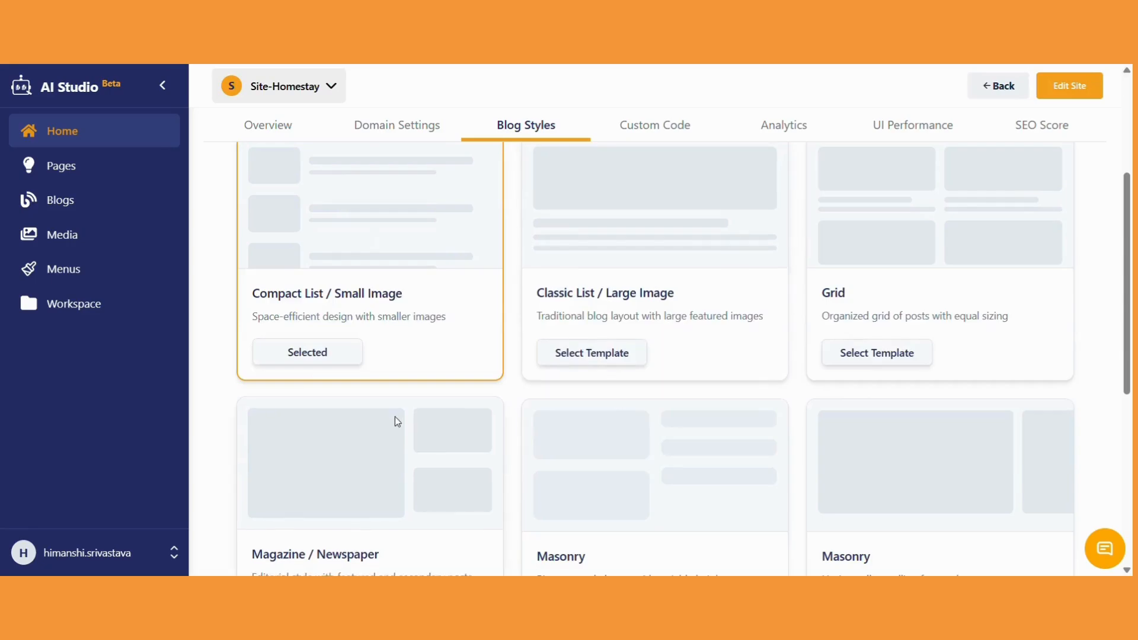
{"action": "scroll", "coordinate": [399, 419], "scroll_direction": "down", "scroll_amount": 3}
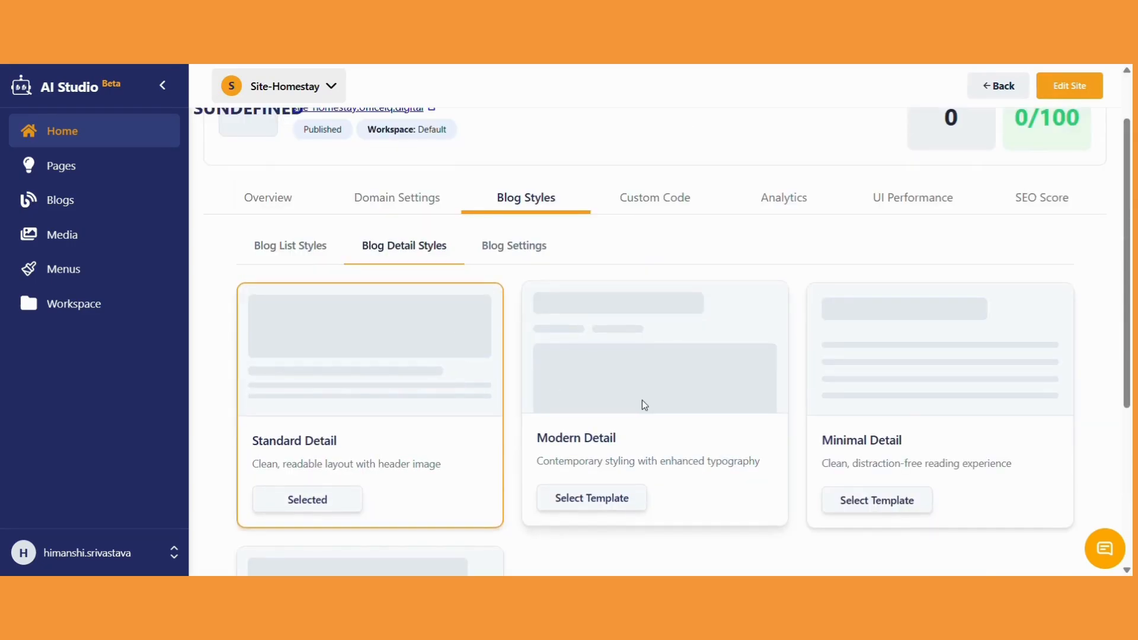
{"action": "scroll", "coordinate": [899, 406], "scroll_direction": "down", "scroll_amount": 1}
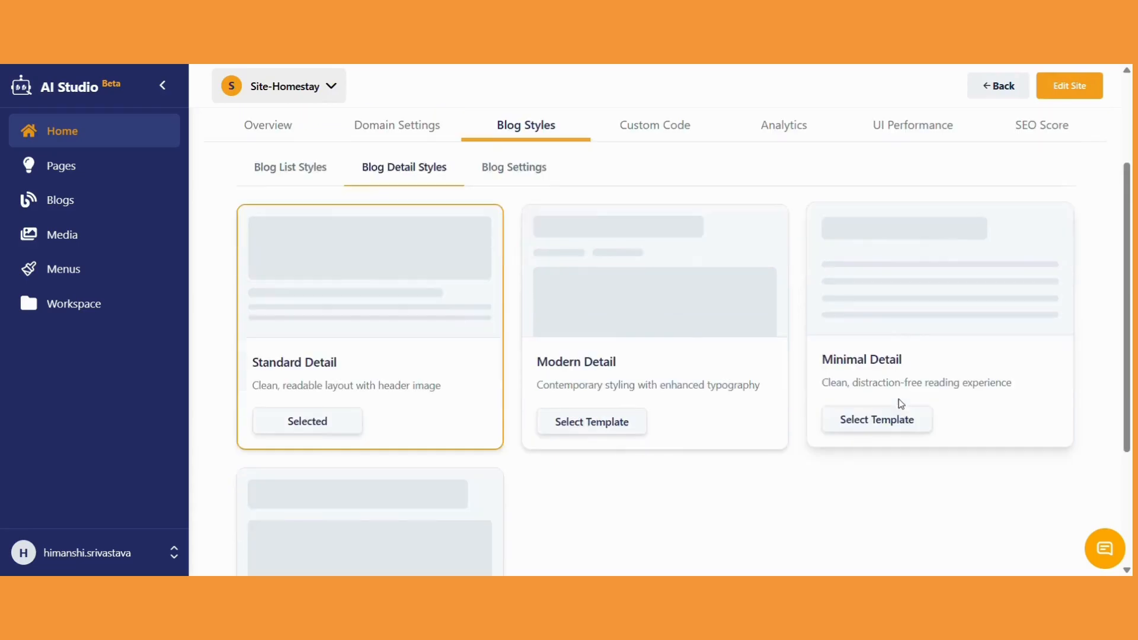
{"action": "scroll", "coordinate": [899, 399], "scroll_direction": "down", "scroll_amount": 3}
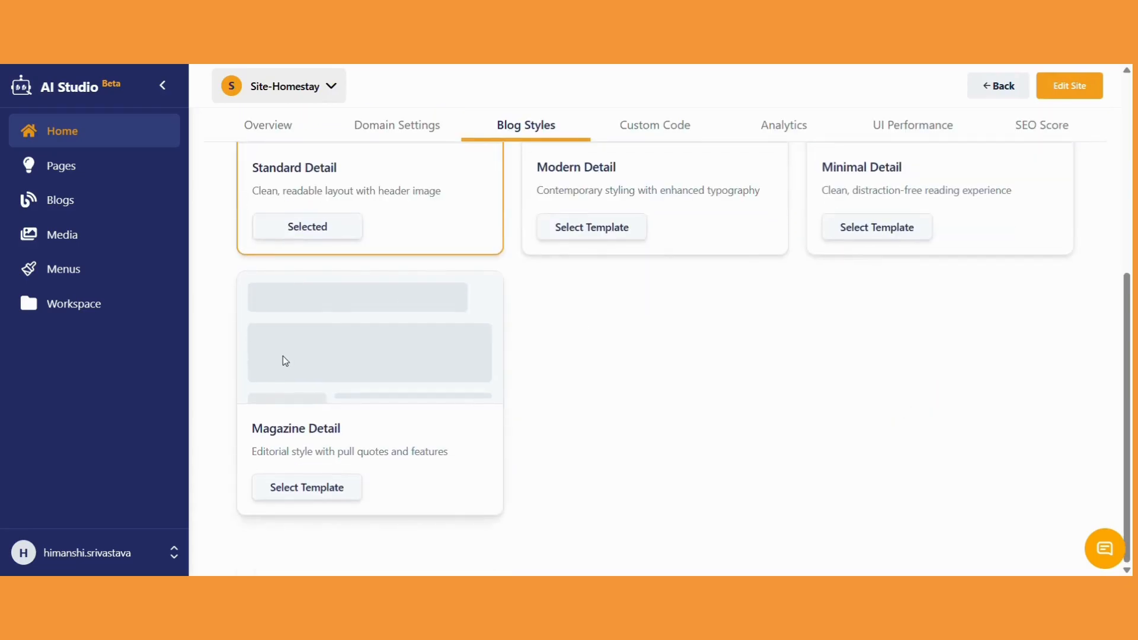
{"action": "scroll", "coordinate": [436, 371], "scroll_direction": "up", "scroll_amount": 5}
Step: Open the blog settings for editing the blog URL path, and submit the path as "blog"
{"action": "left_click", "coordinate": [525, 325]}
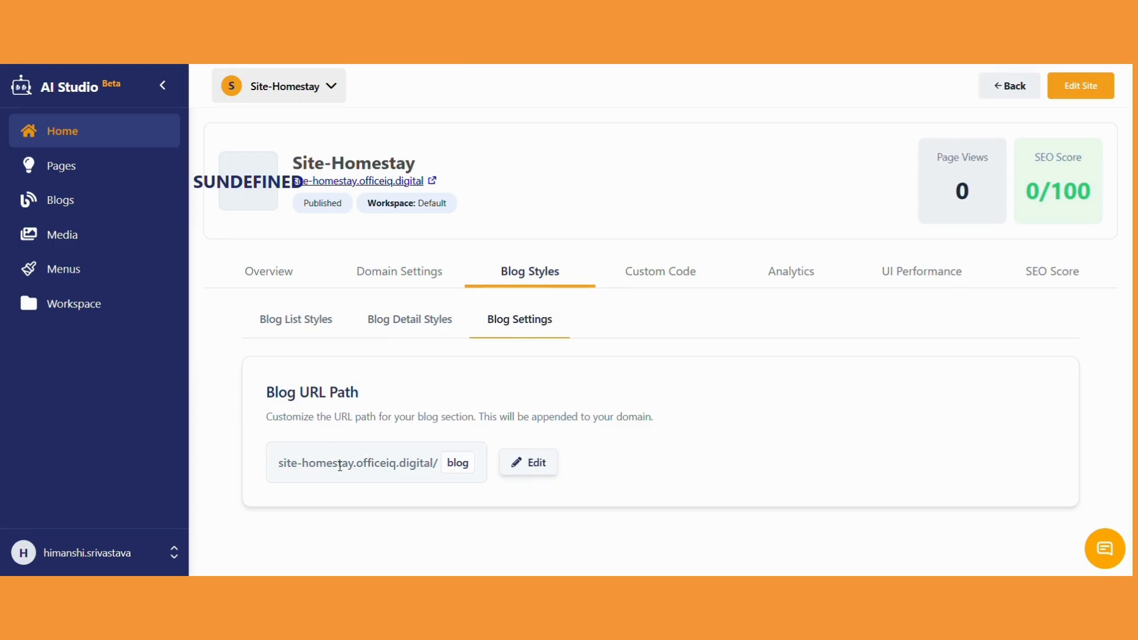
{"action": "left_click", "coordinate": [536, 465]}
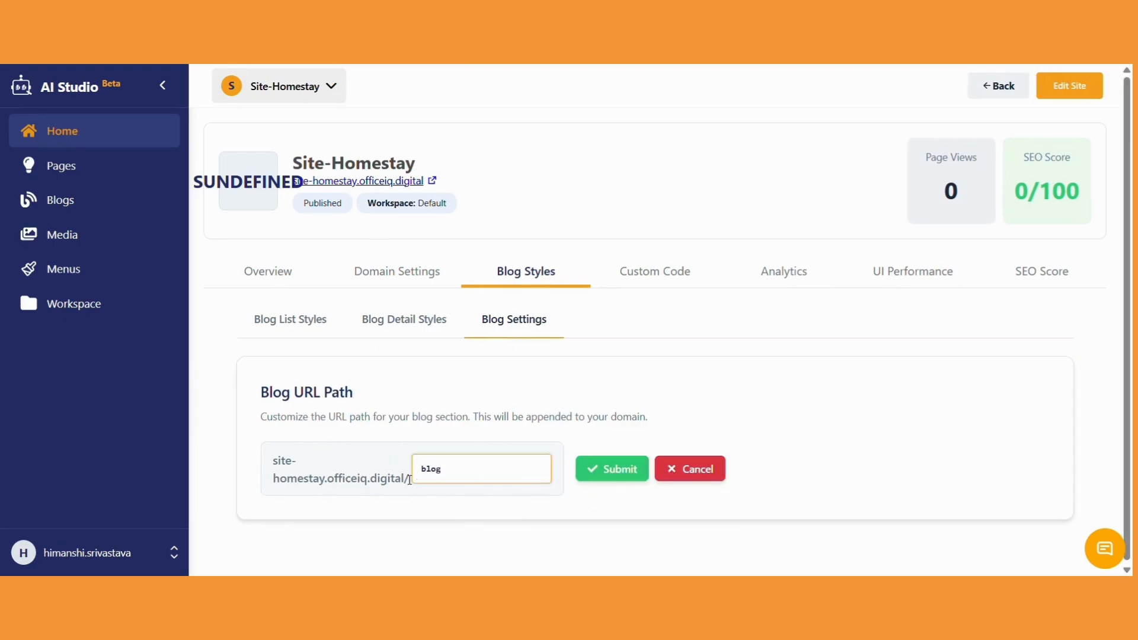
{"action": "left_click", "coordinate": [607, 472]}
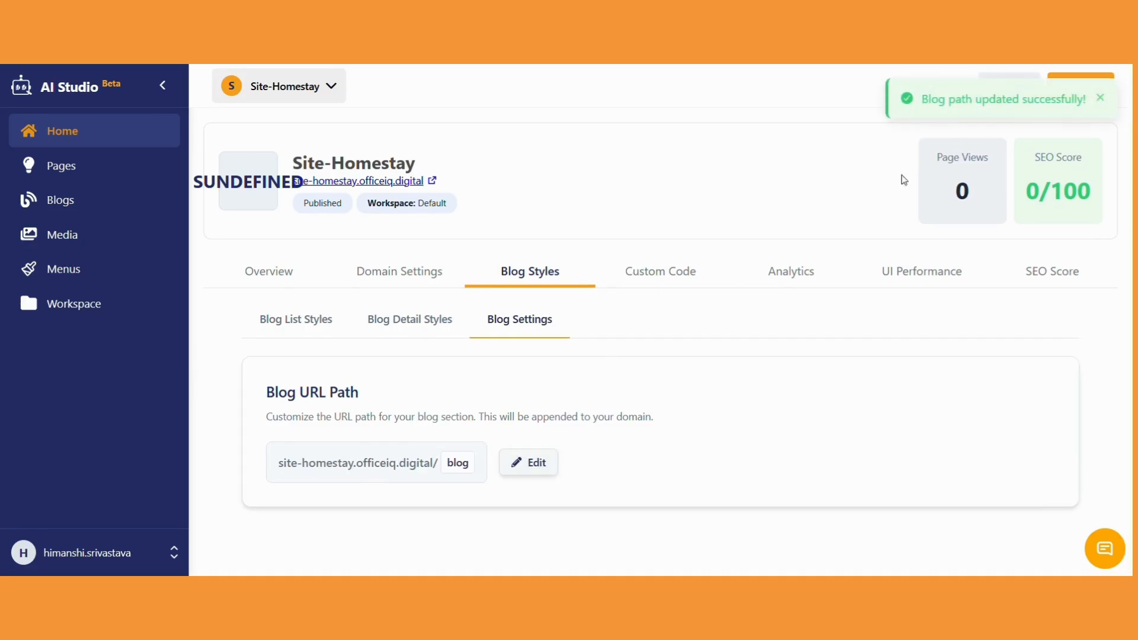
Step: Return to the blogs overview, and show only the published posts
{"action": "left_click", "coordinate": [76, 200]}
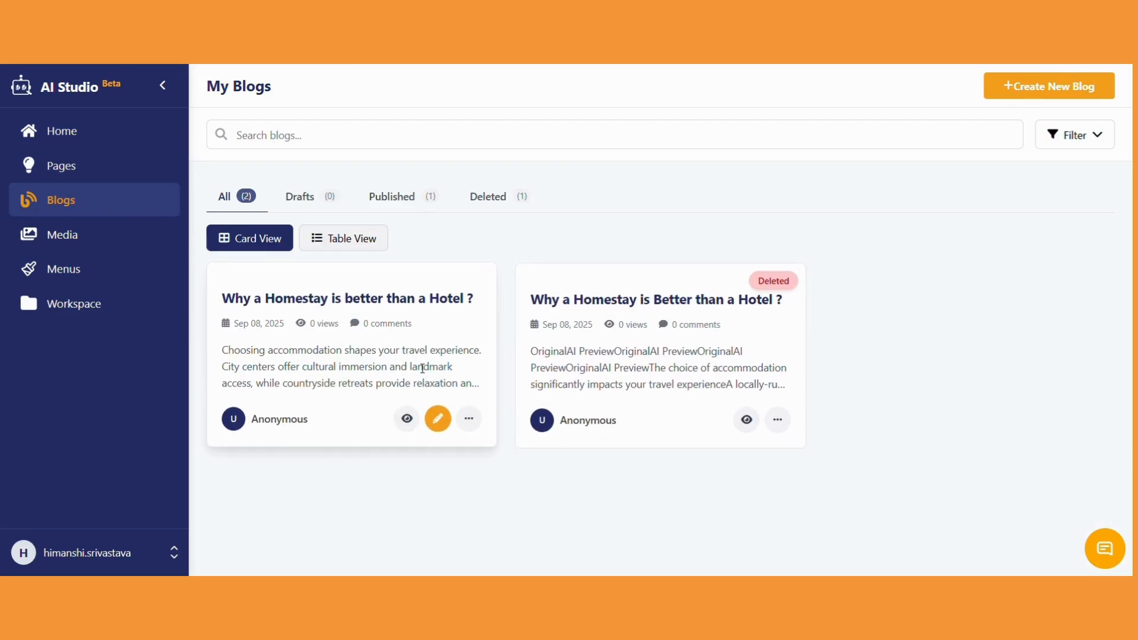
{"action": "left_click", "coordinate": [395, 196]}
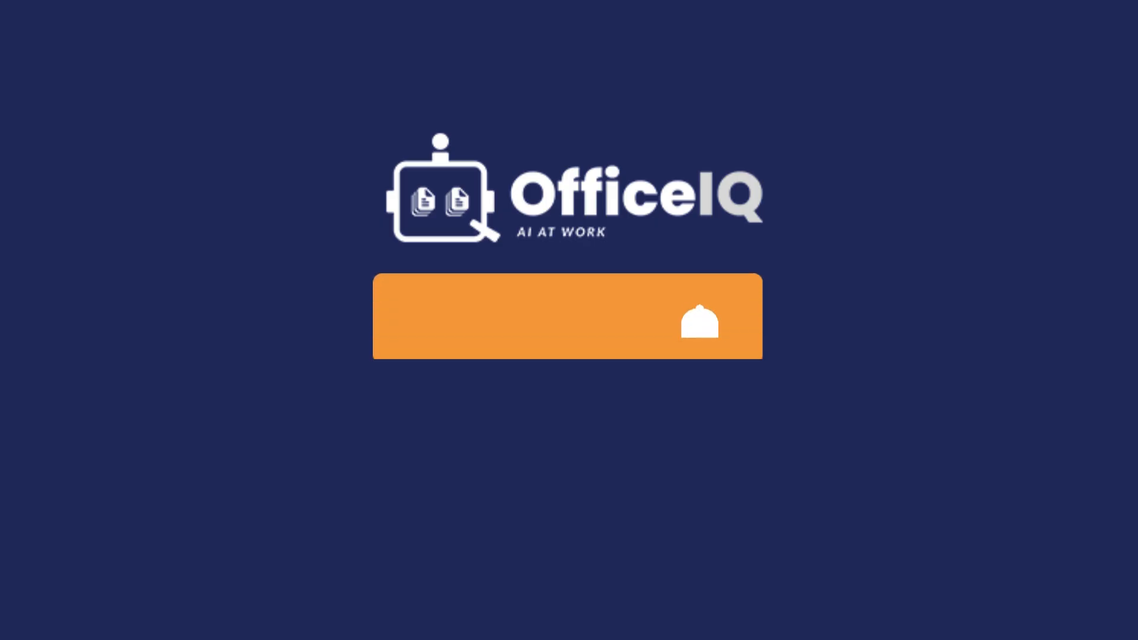